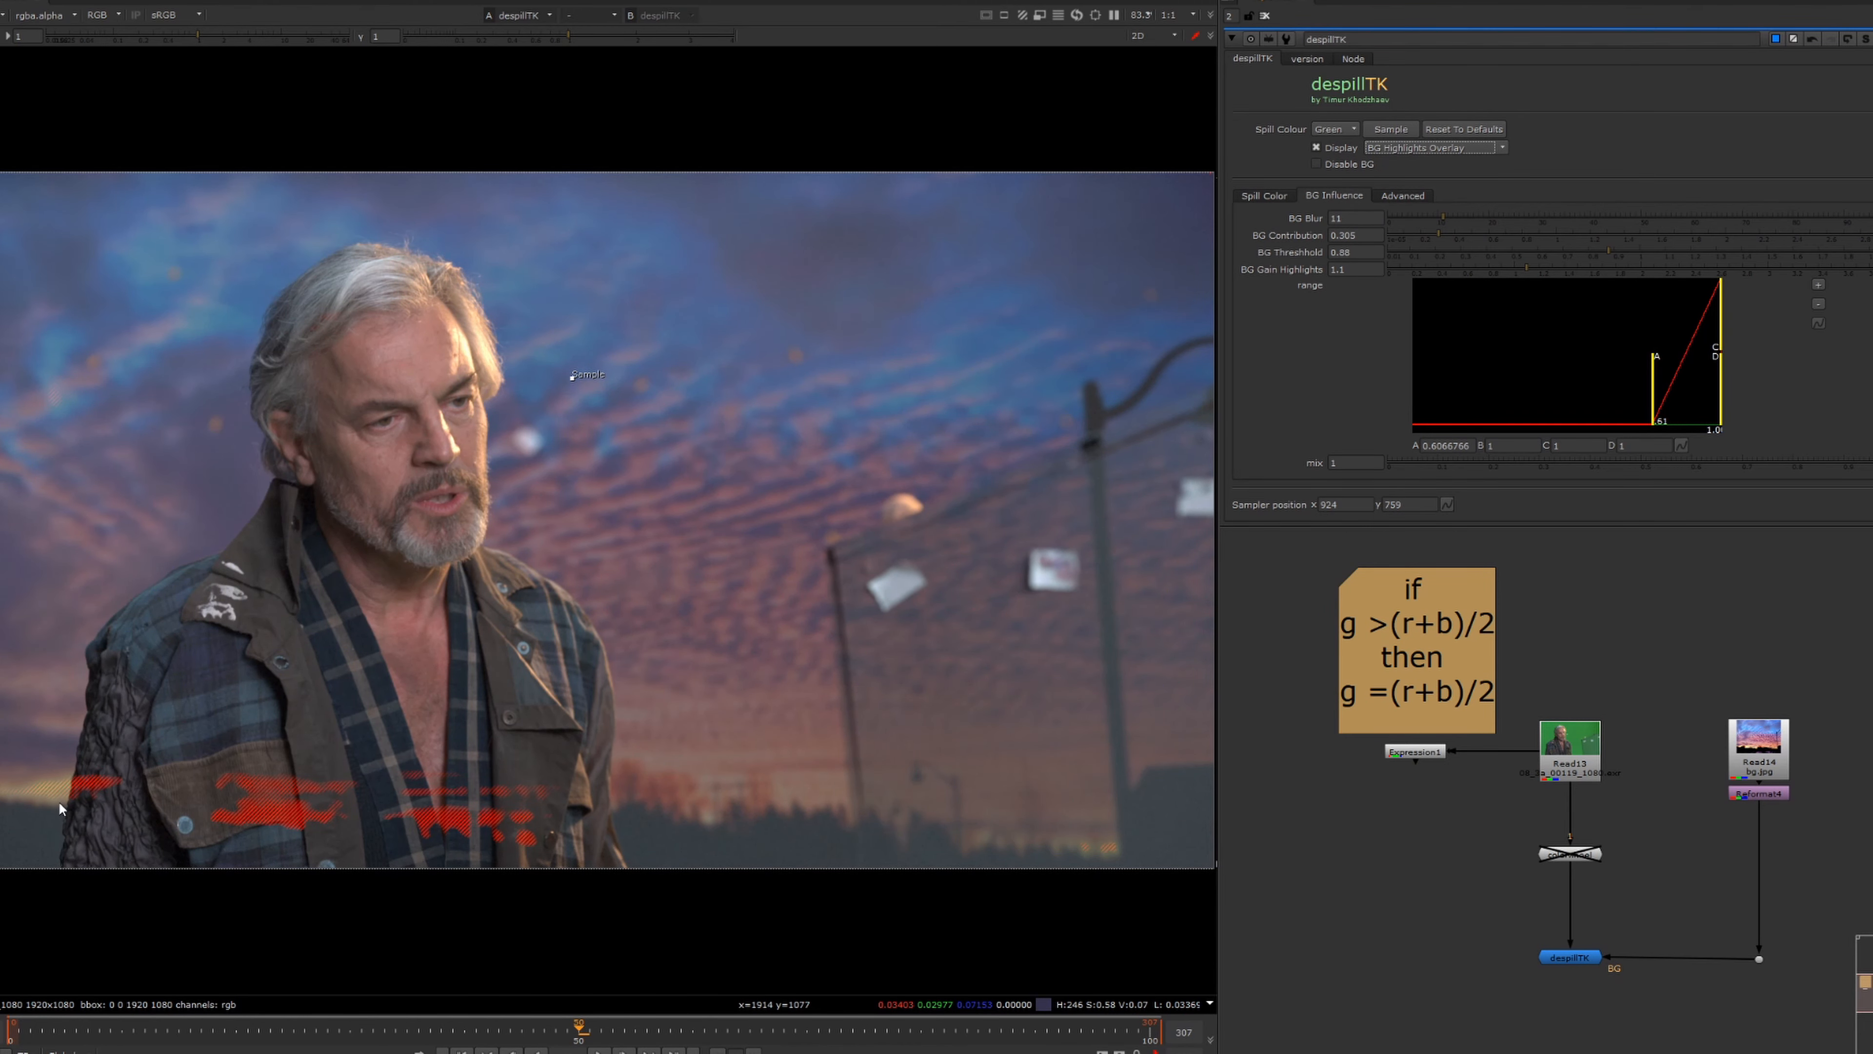
- Widen the BG highlights range curve to about 0.198 for A and 0.74 for B, and turn off the overlay display
left_click_drag(1652, 391, 1550, 391)
left_click_drag(1720, 314, 1677, 313)
left_click(1316, 148)
- Set BG Gain Highlights to about 1.7, BG Threshold to 1.03 and BG Contribution to about 0.33
left_click_drag(1526, 268, 1594, 267)
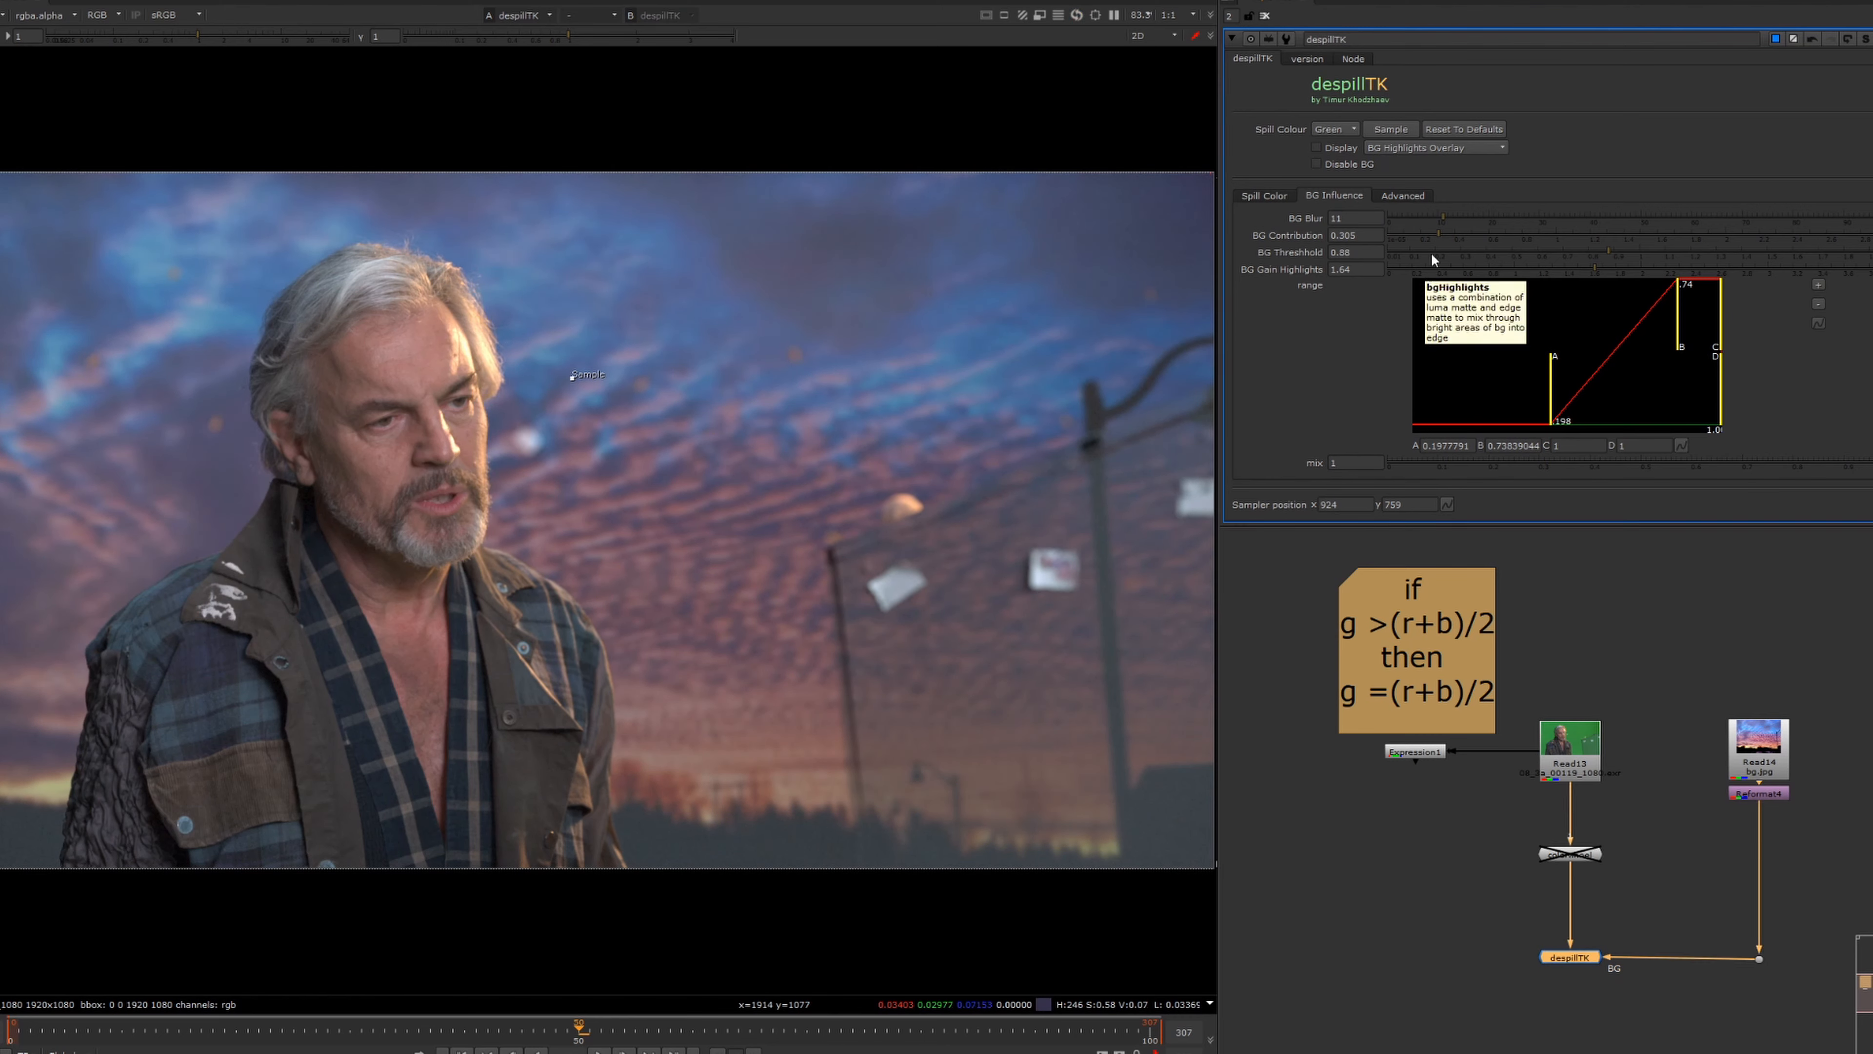
left_click_drag(1450, 232, 1584, 241)
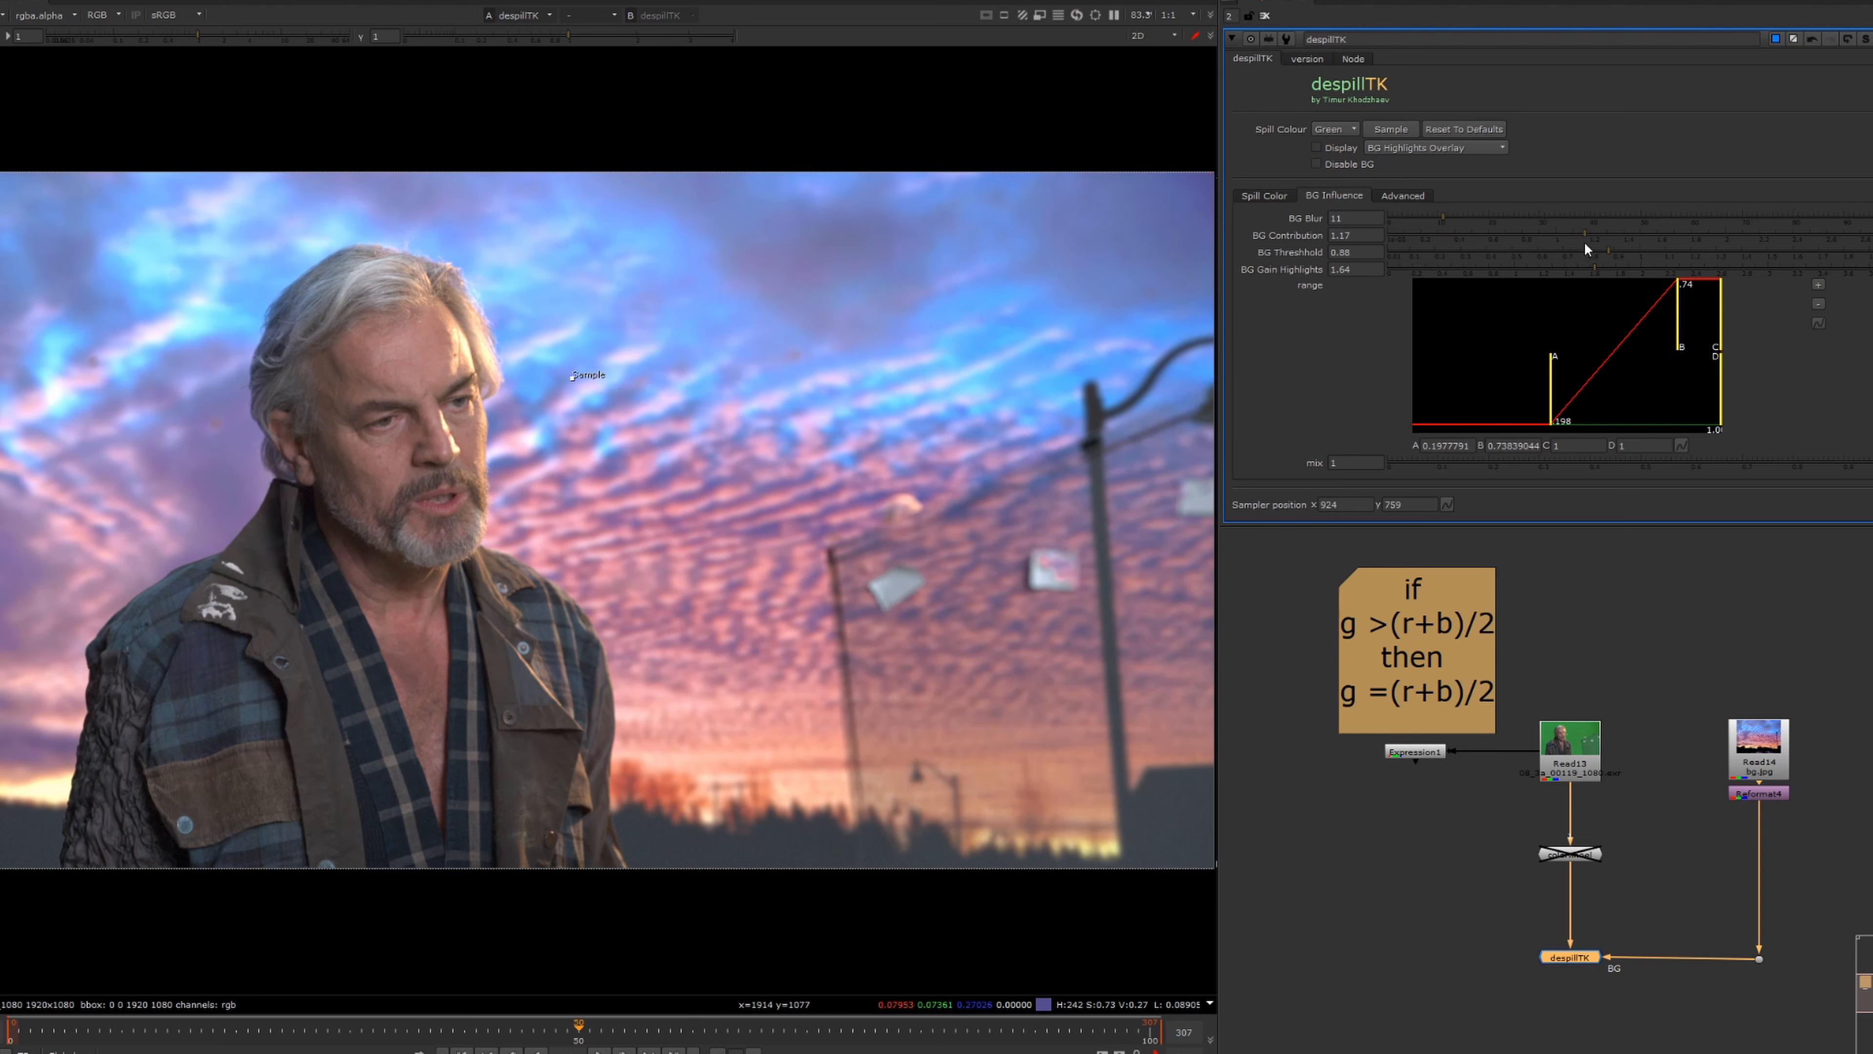
left_click(1606, 270)
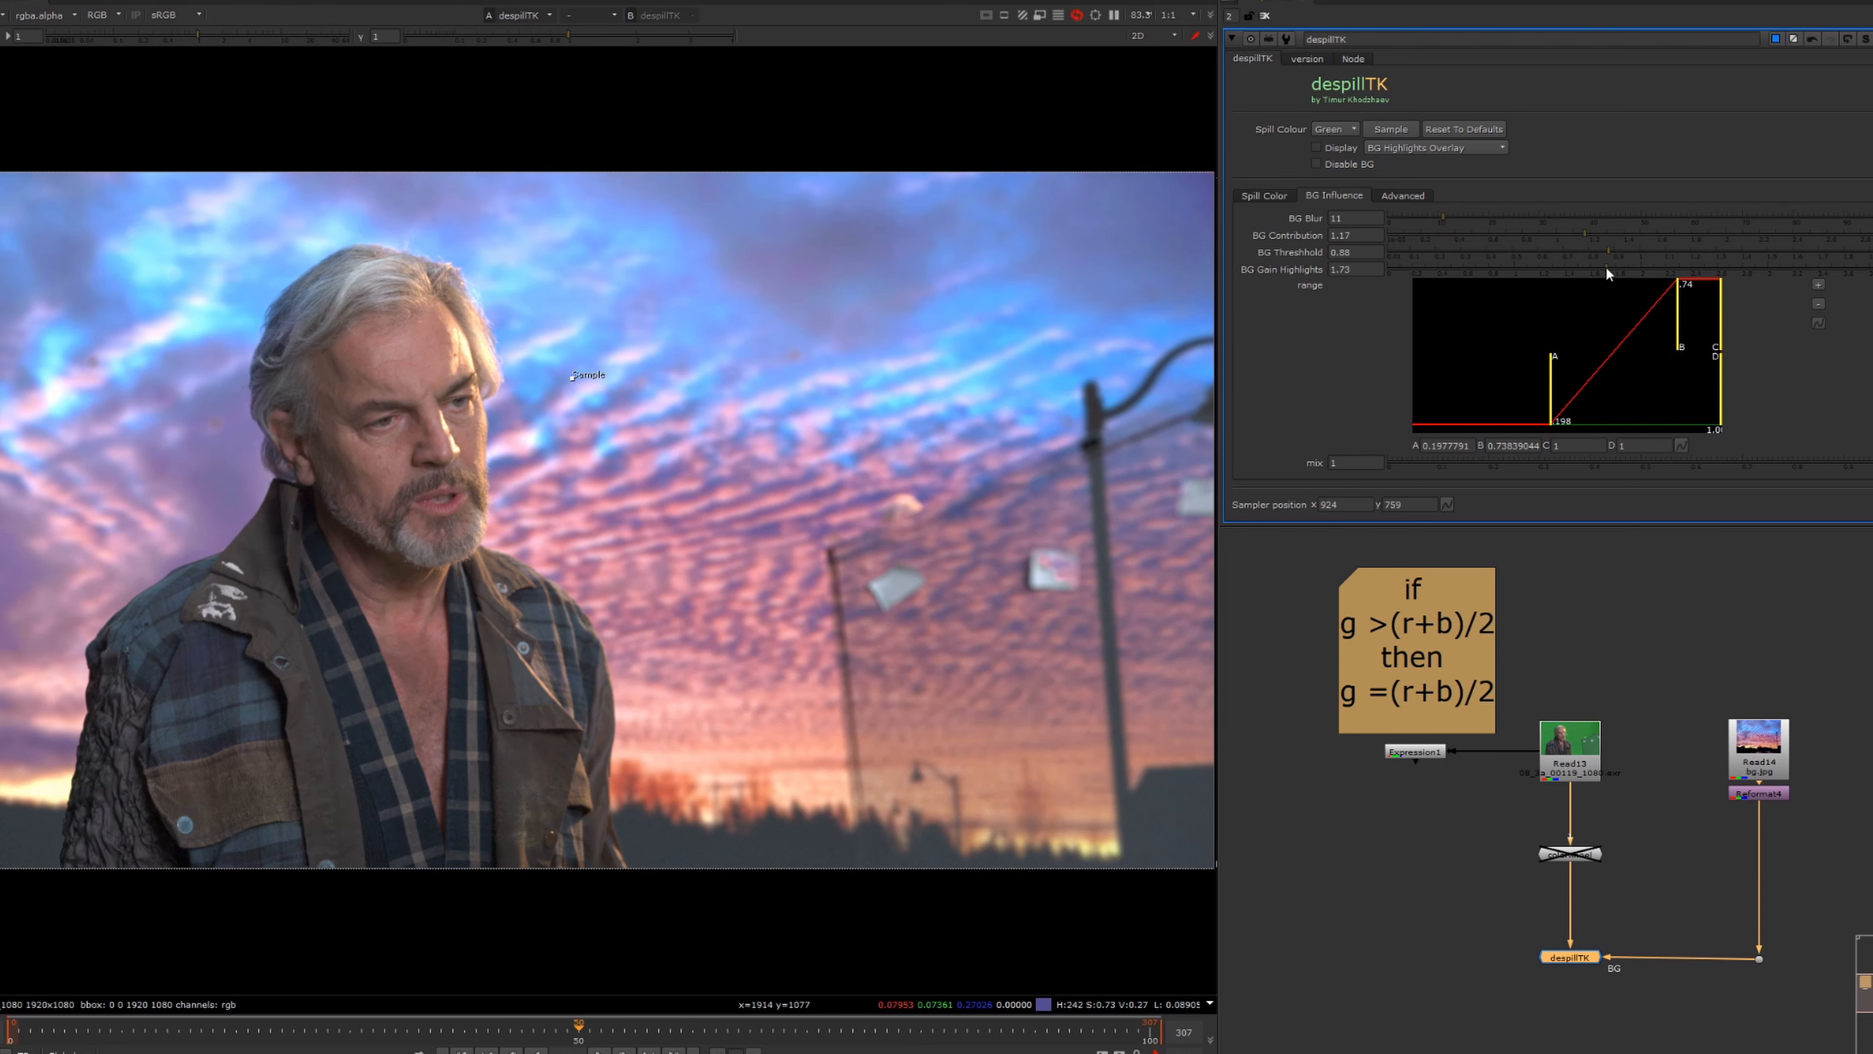
left_click(1645, 255)
left_click_drag(1589, 233, 1442, 228)
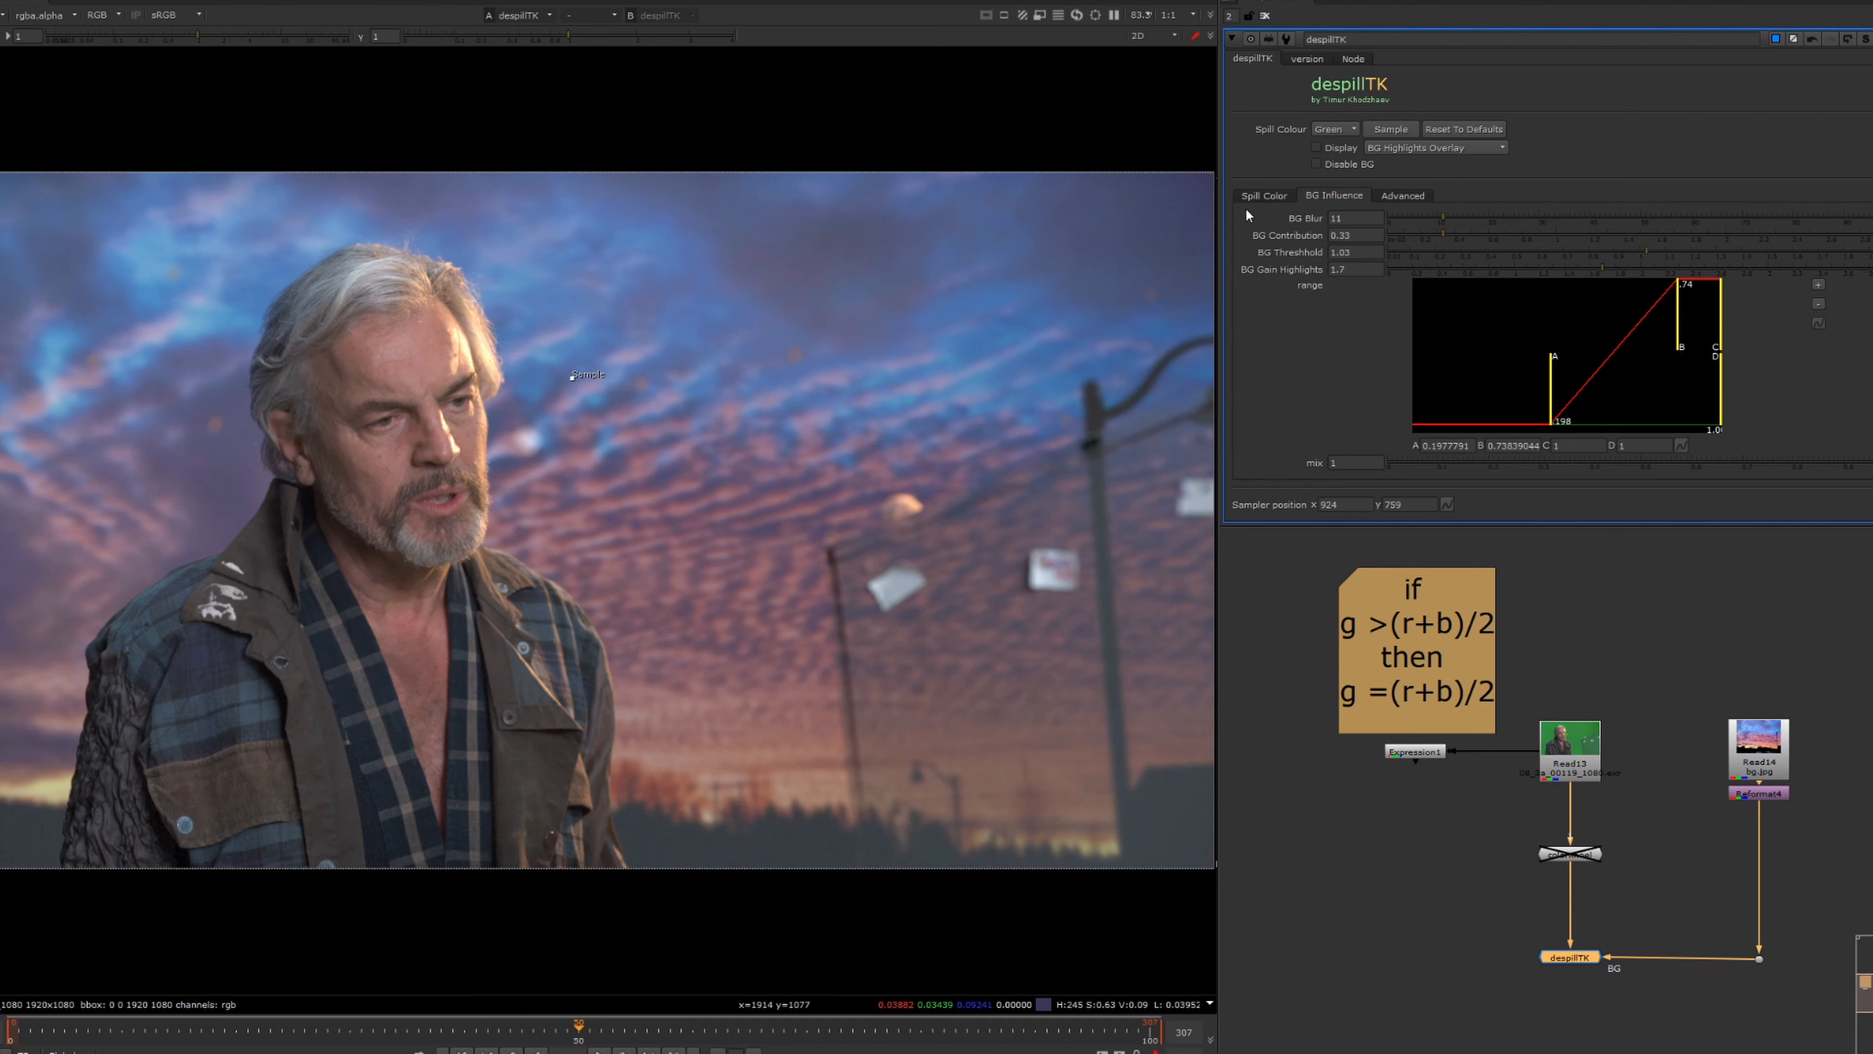
left_click(1251, 197)
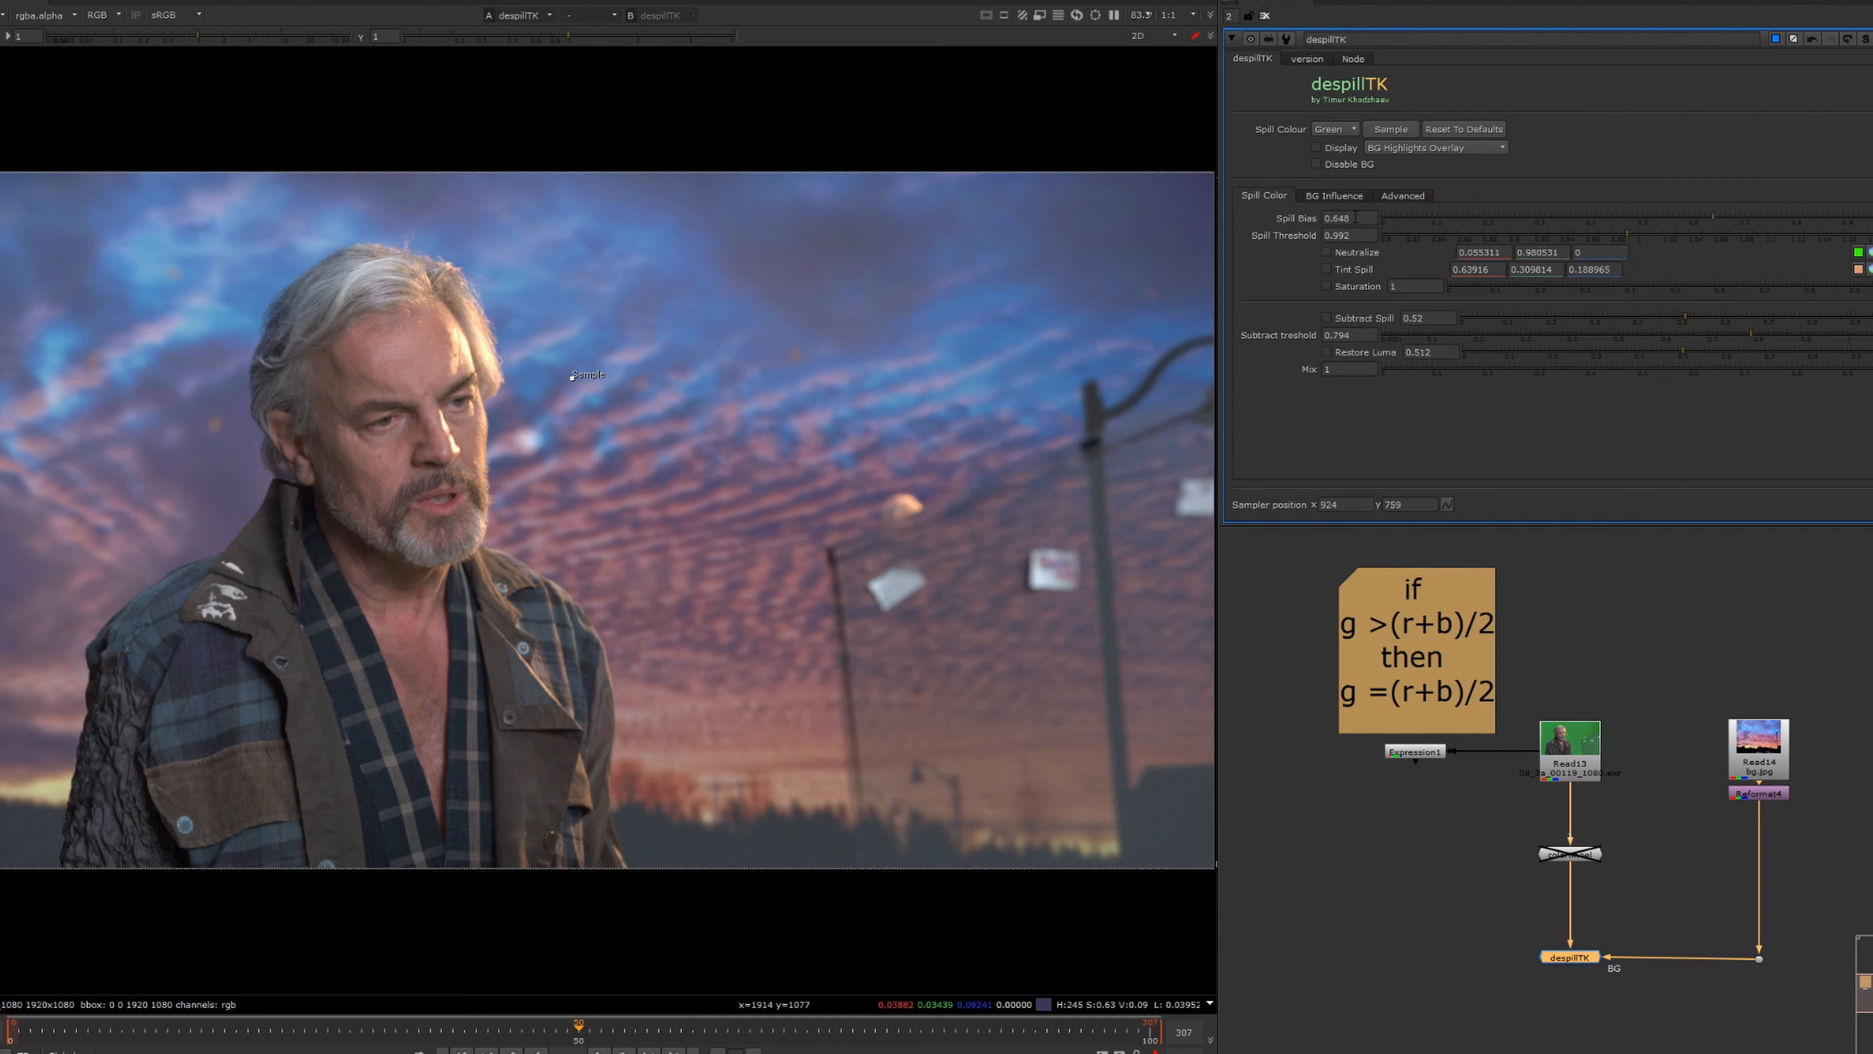
left_click(1334, 195)
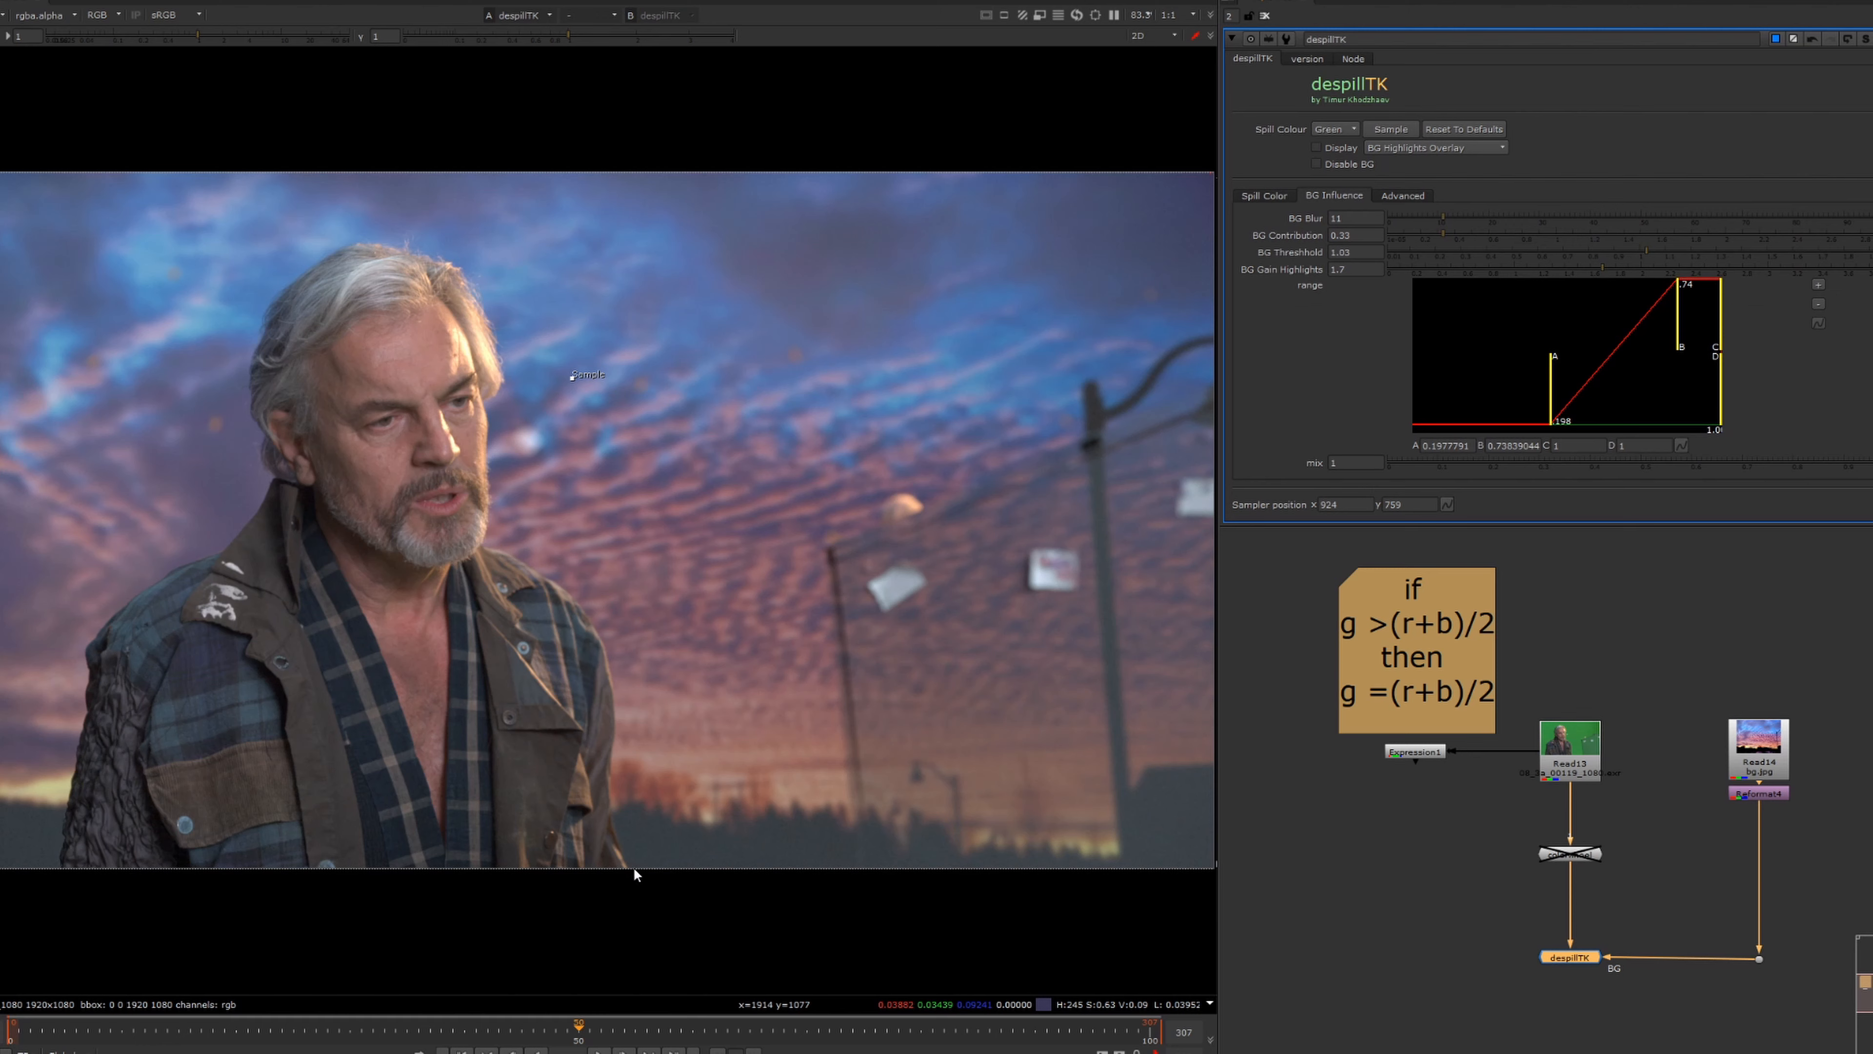
left_click(1261, 196)
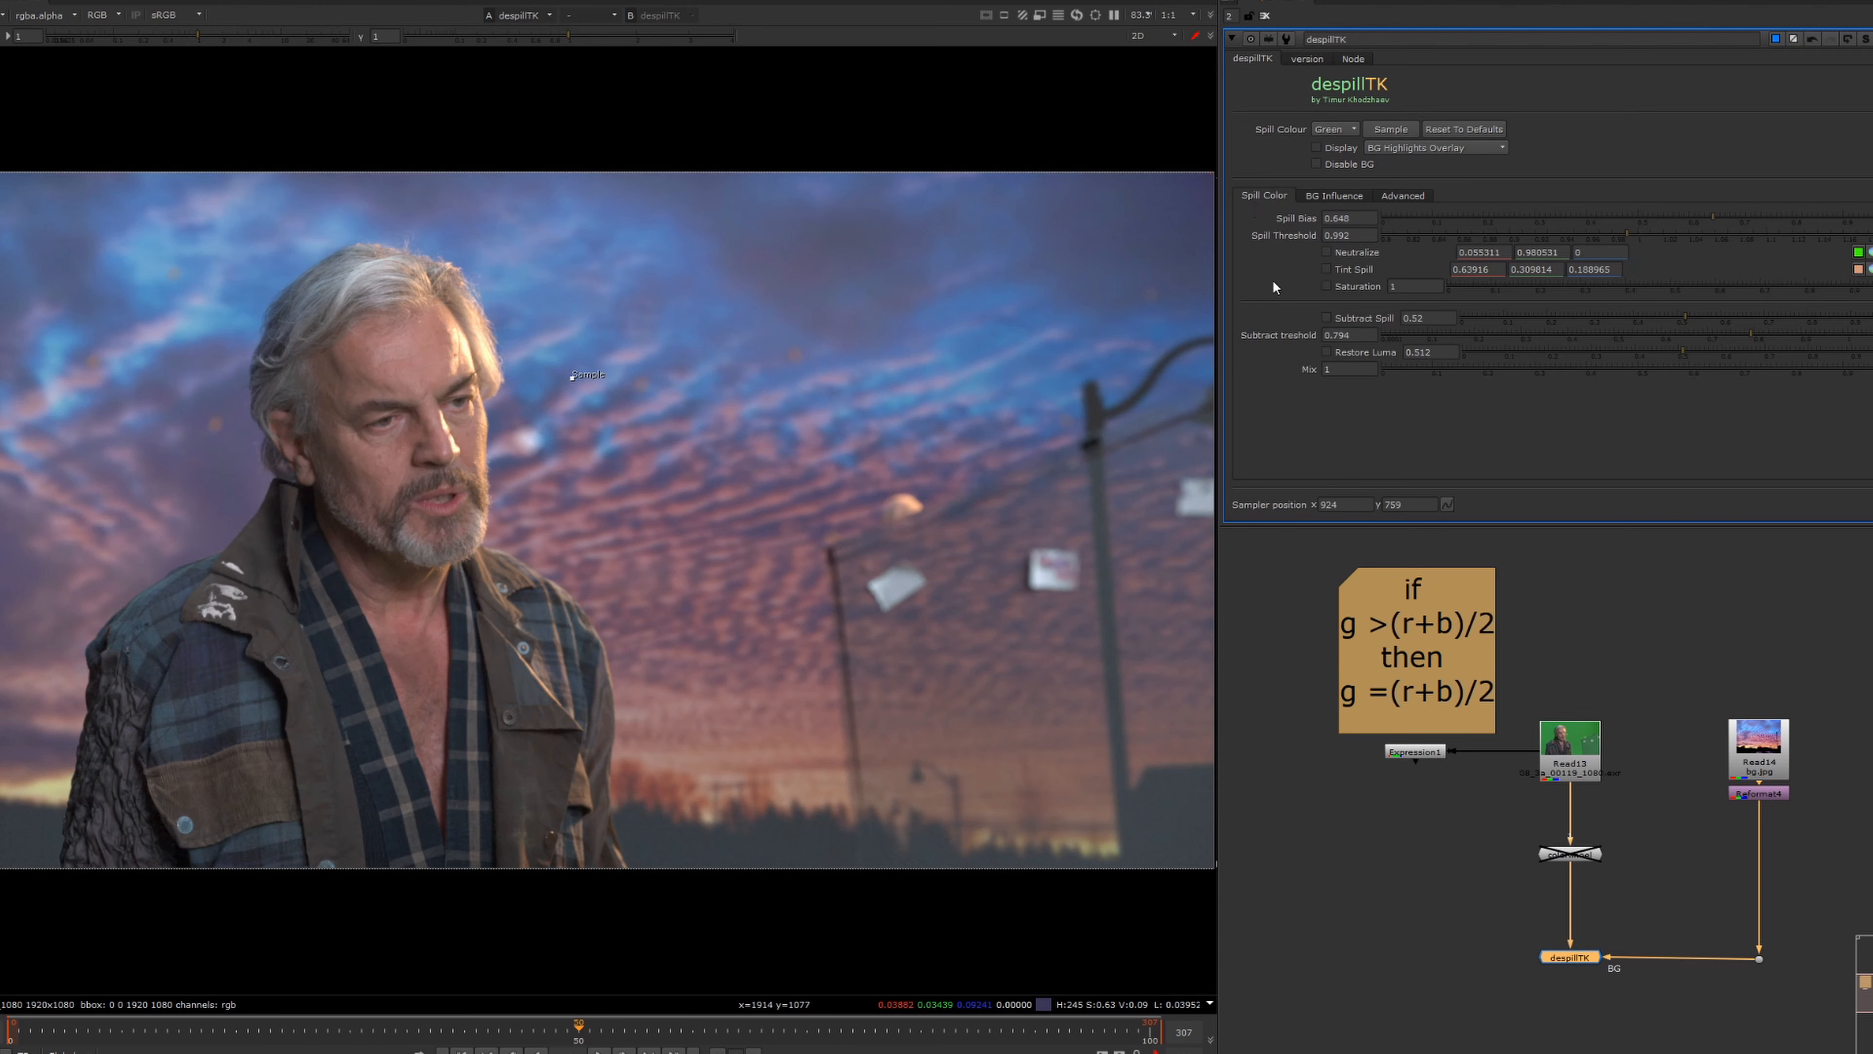
left_click(1322, 196)
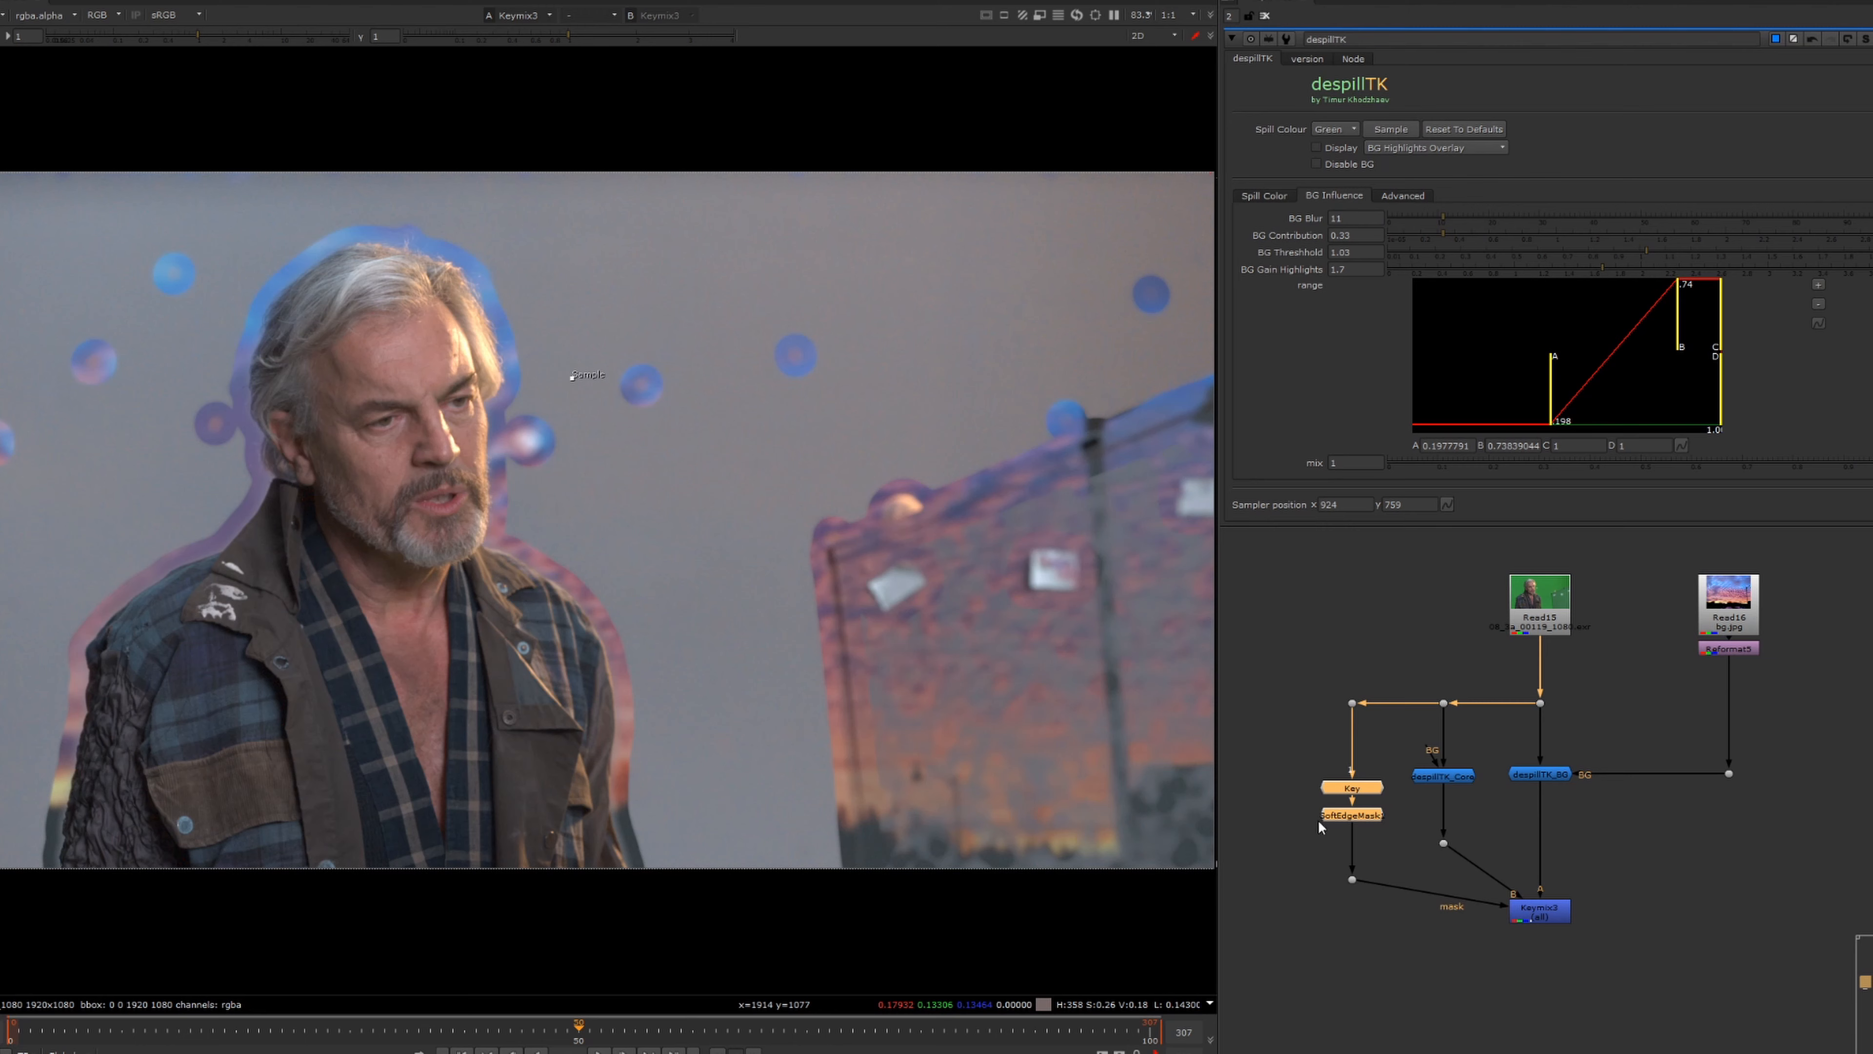
- Assign the green-screen plate Read15 to viewer input 1 and the Keymix node to viewer input 2
left_click(1346, 816)
left_click(1540, 774)
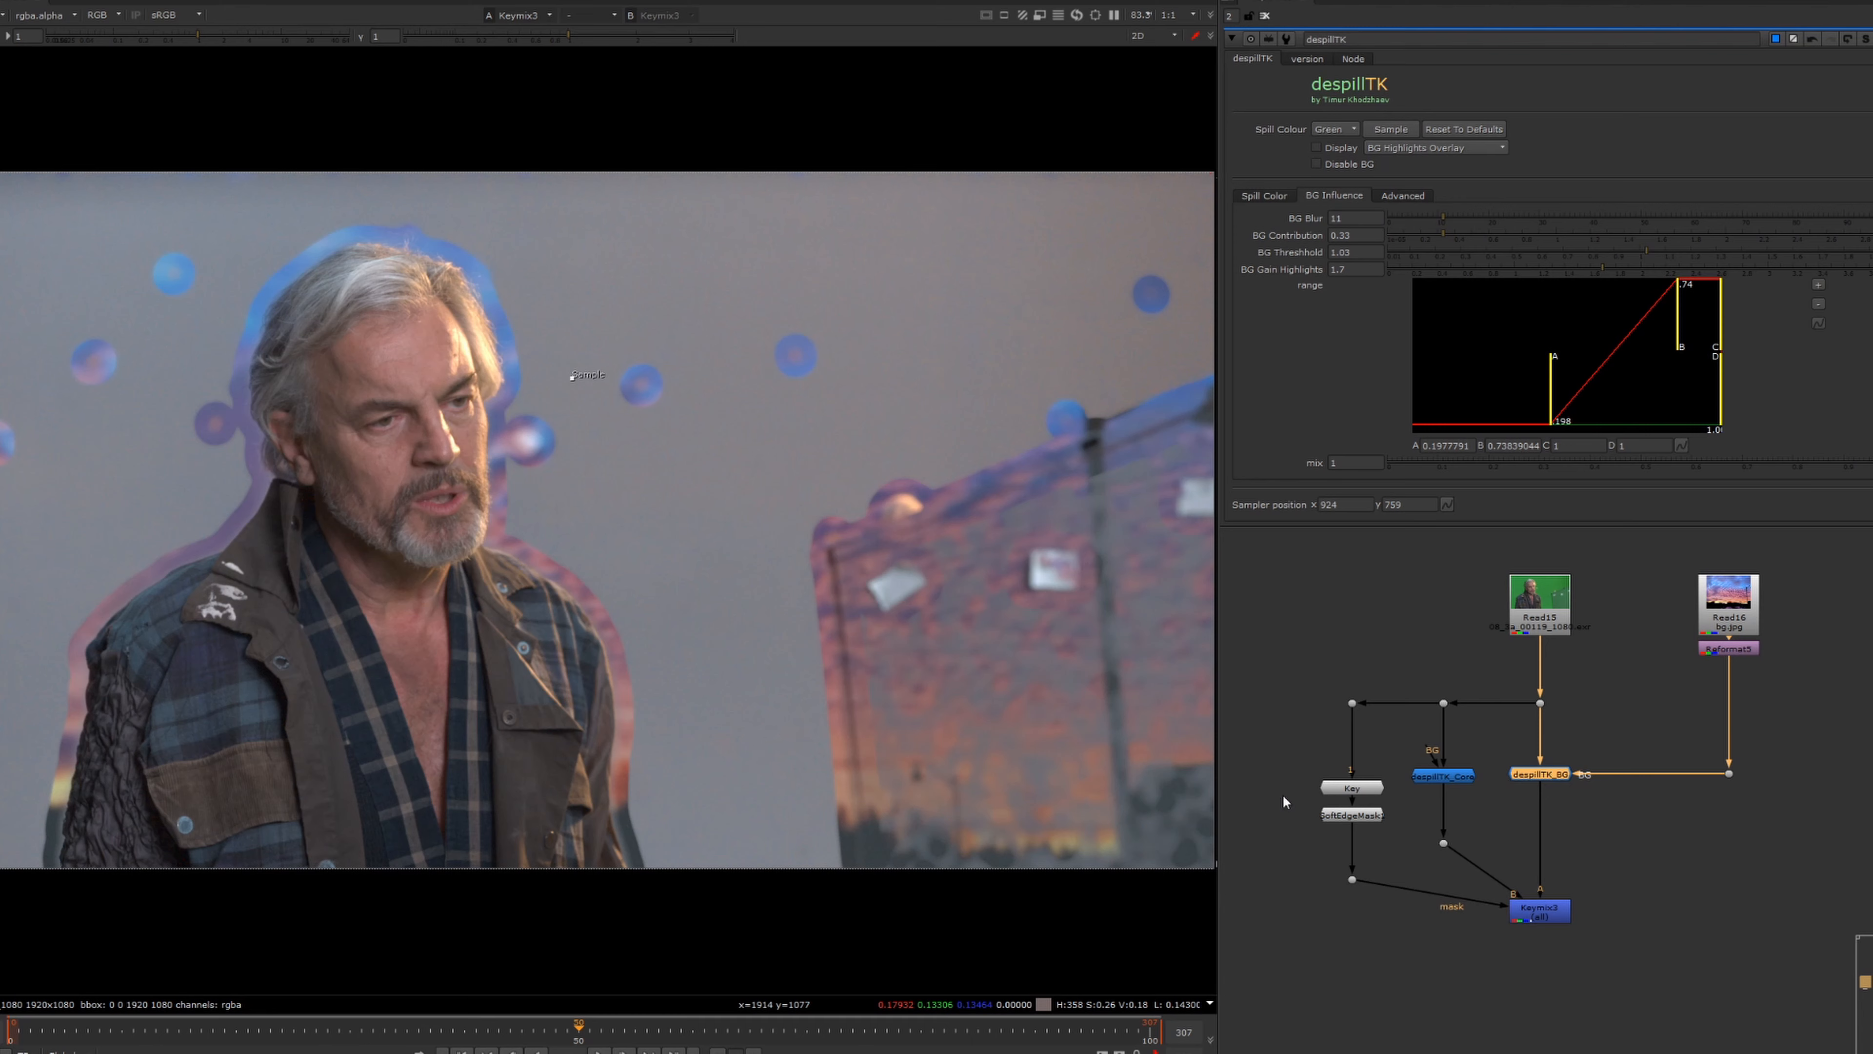
left_click(1546, 915)
left_click(1548, 622)
key("1")
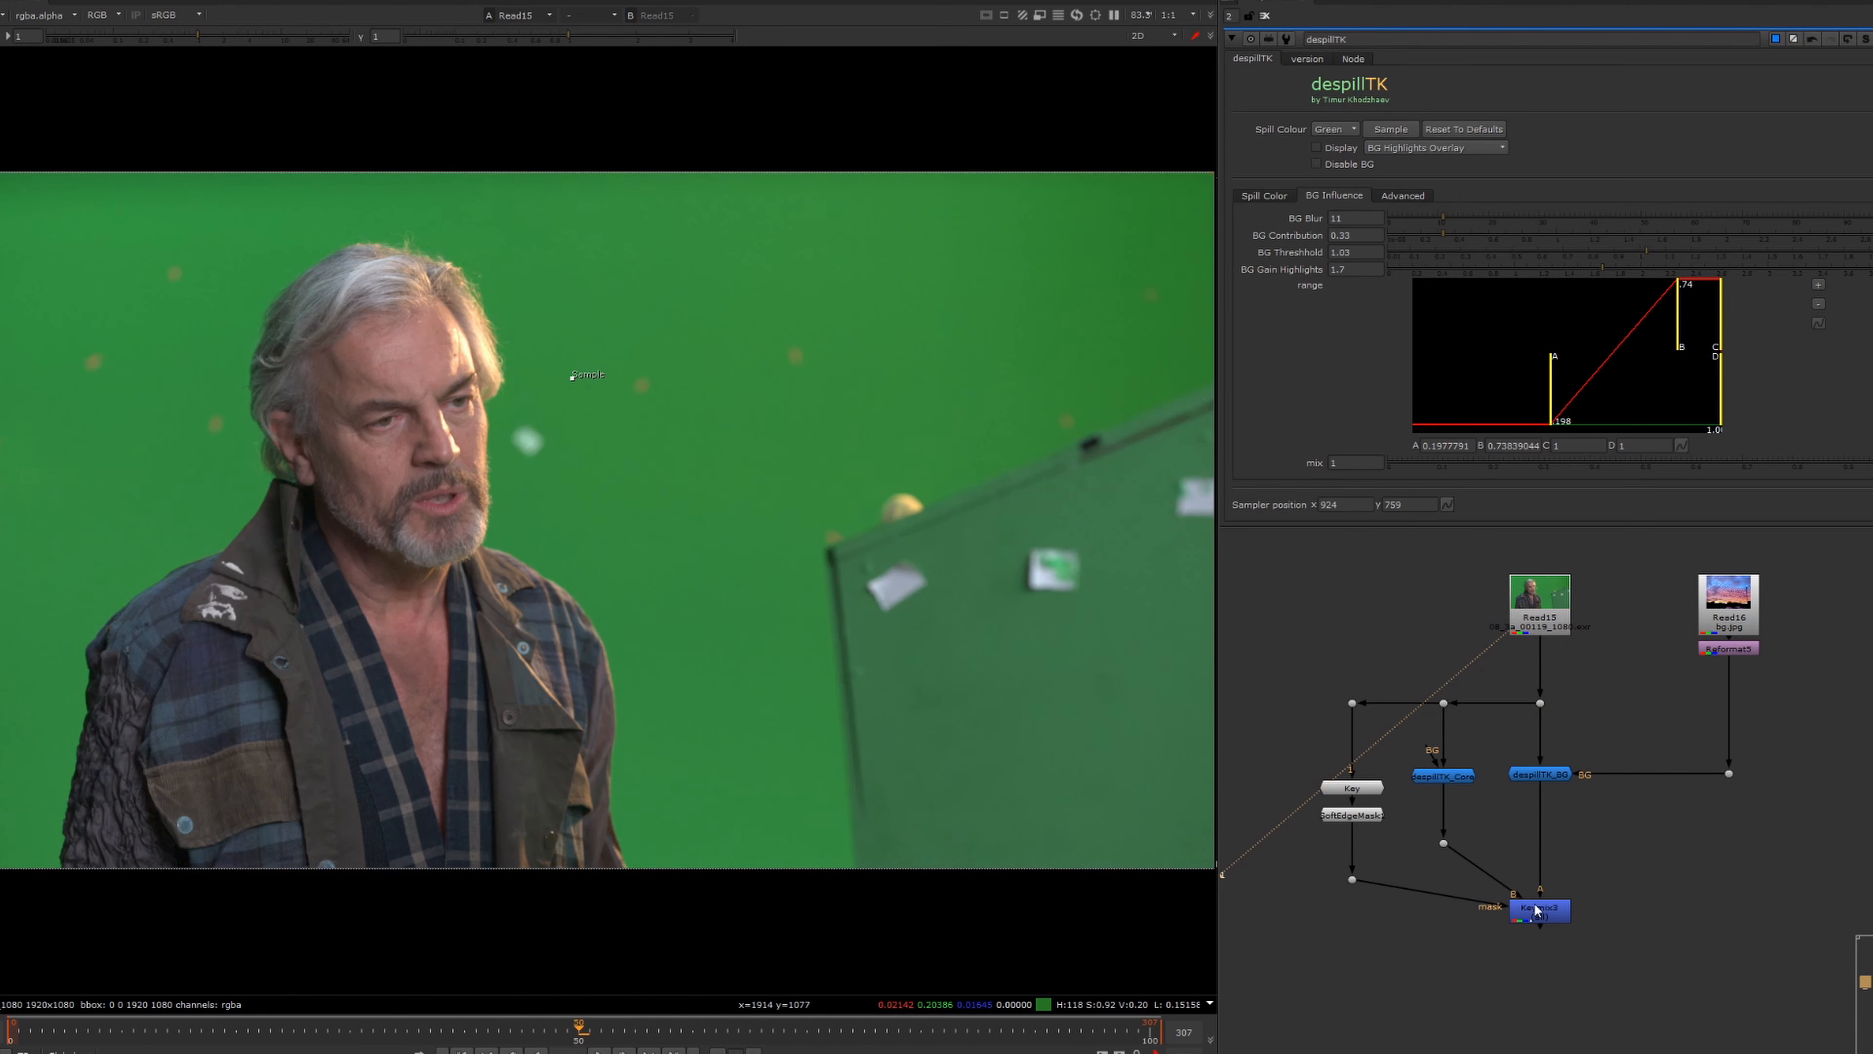
left_click(1536, 904)
key("2")
- Compare the original green-screen plate with the despilled Keymix result by switching repeatedly between the two viewer inputs
key("1")
key("2")
key("1")
key("2")
key("1")
key("2")
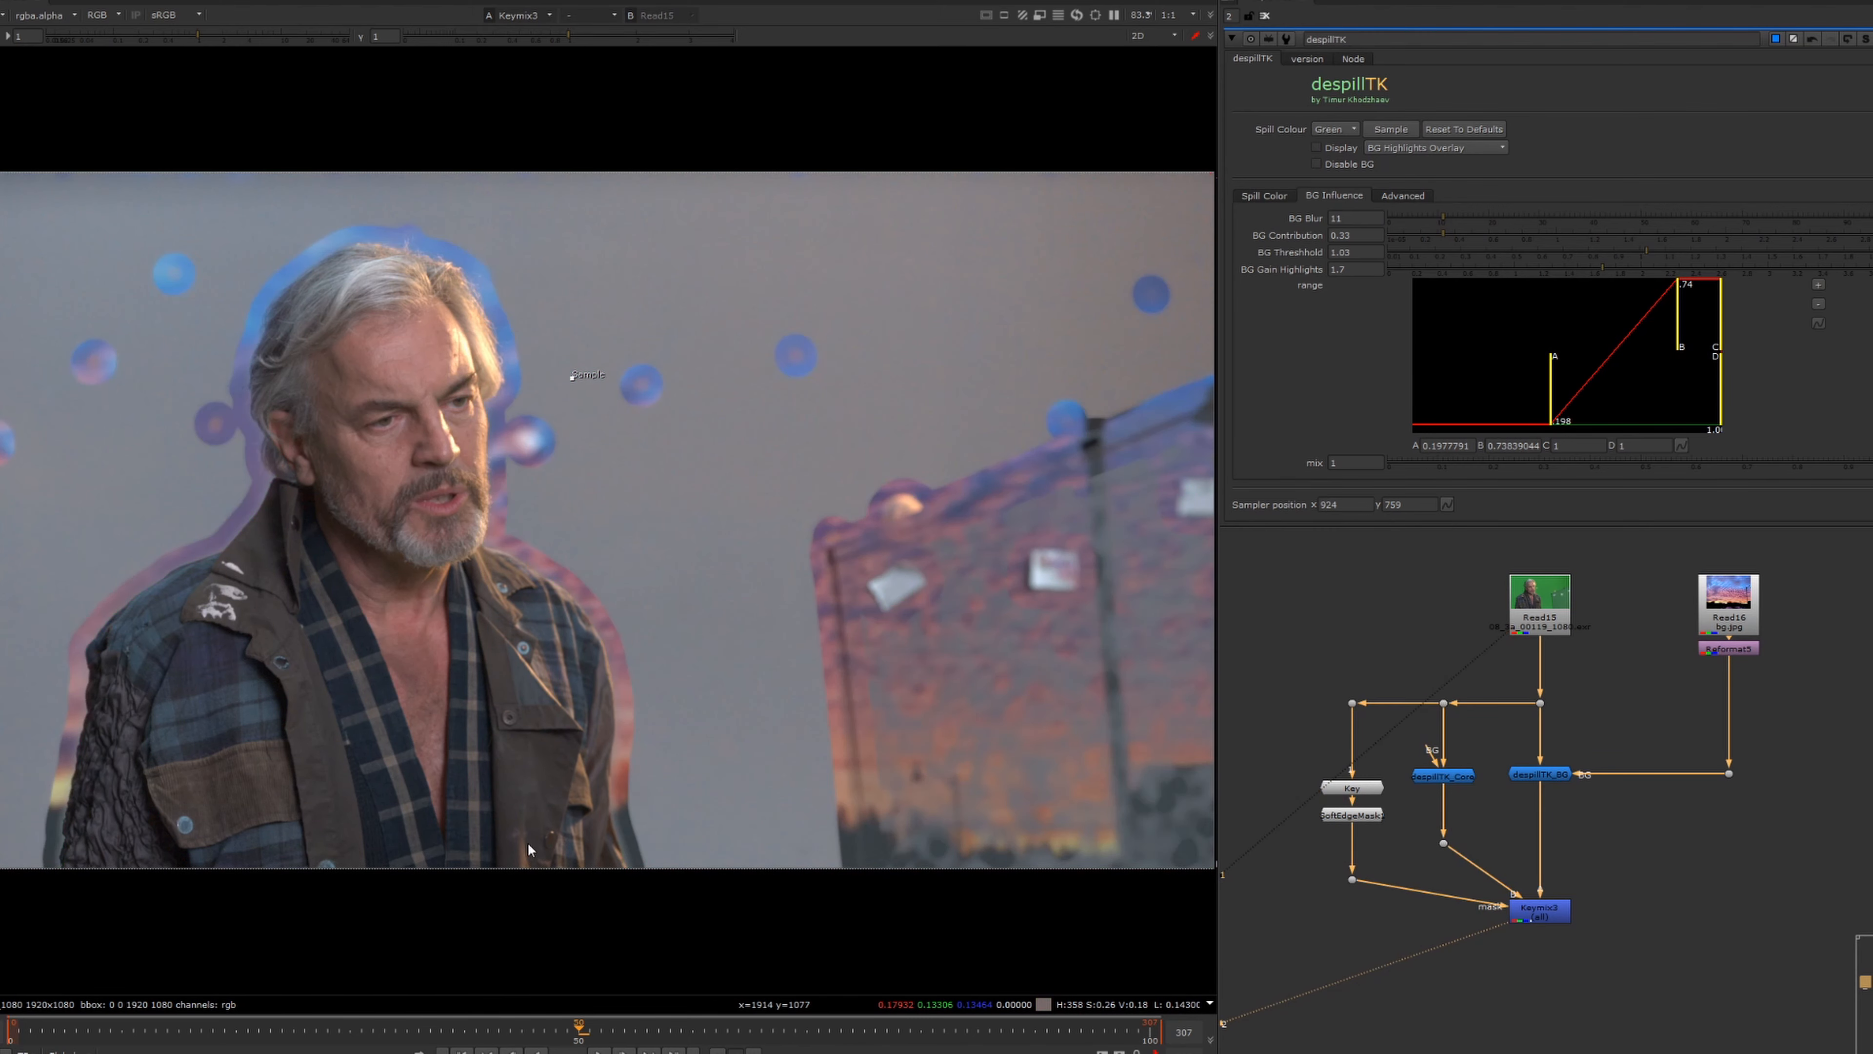
key("1")
key("2")
key("1")
key("2")
key("1")
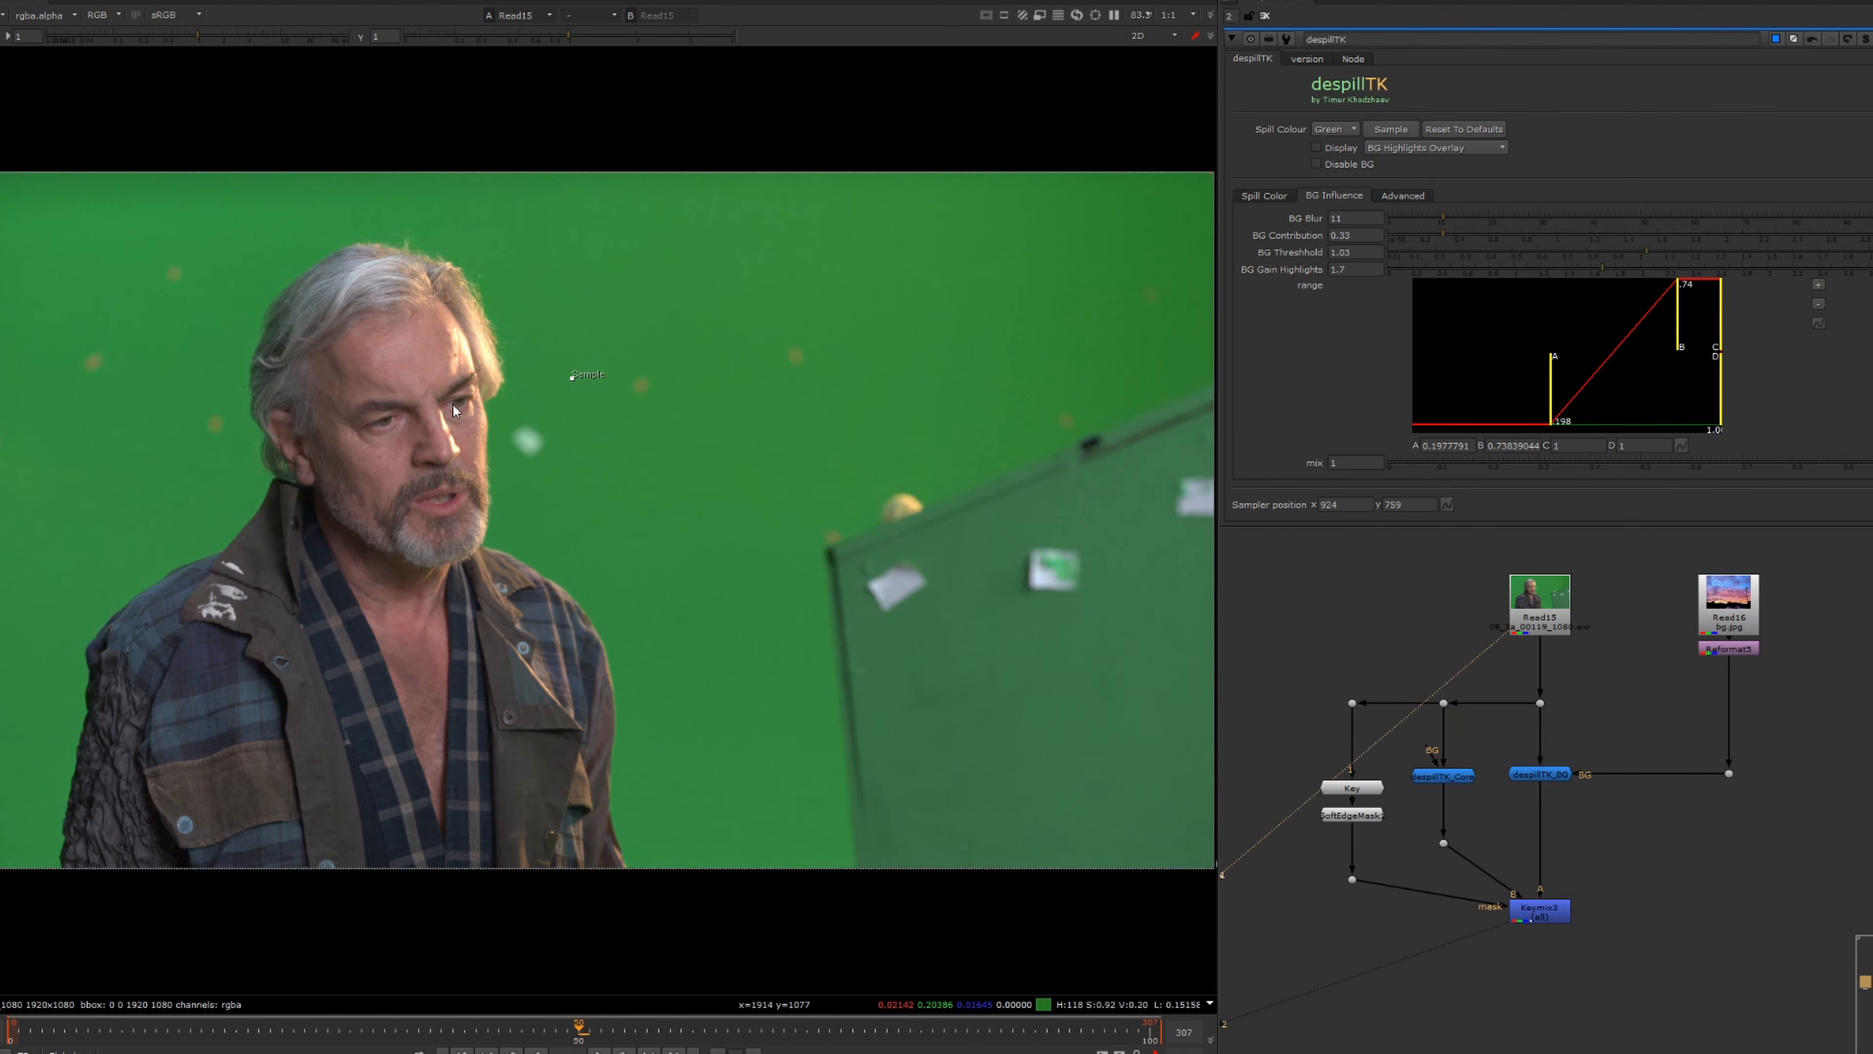
key("2")
key("1")
key("2")
key("1")
key("2")
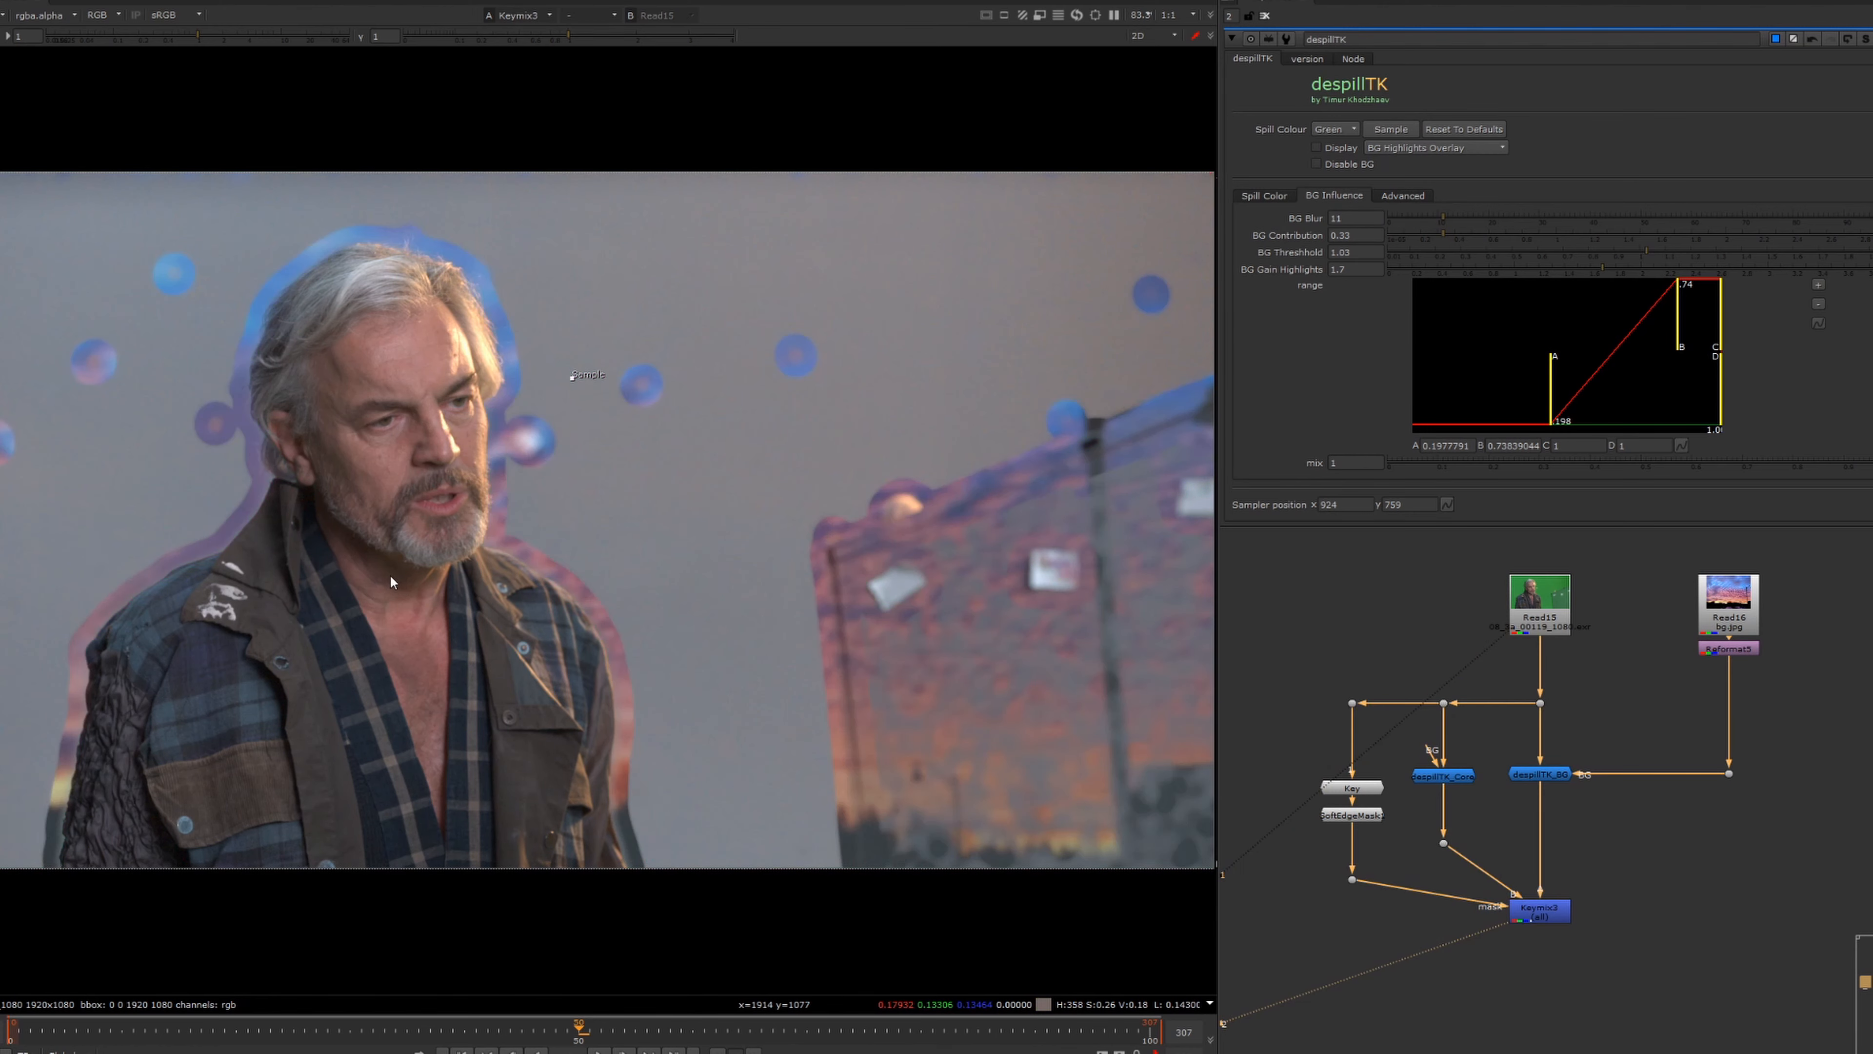
key("1")
key("2")
key("1")
key("2")
key("1")
key("2")
key("1")
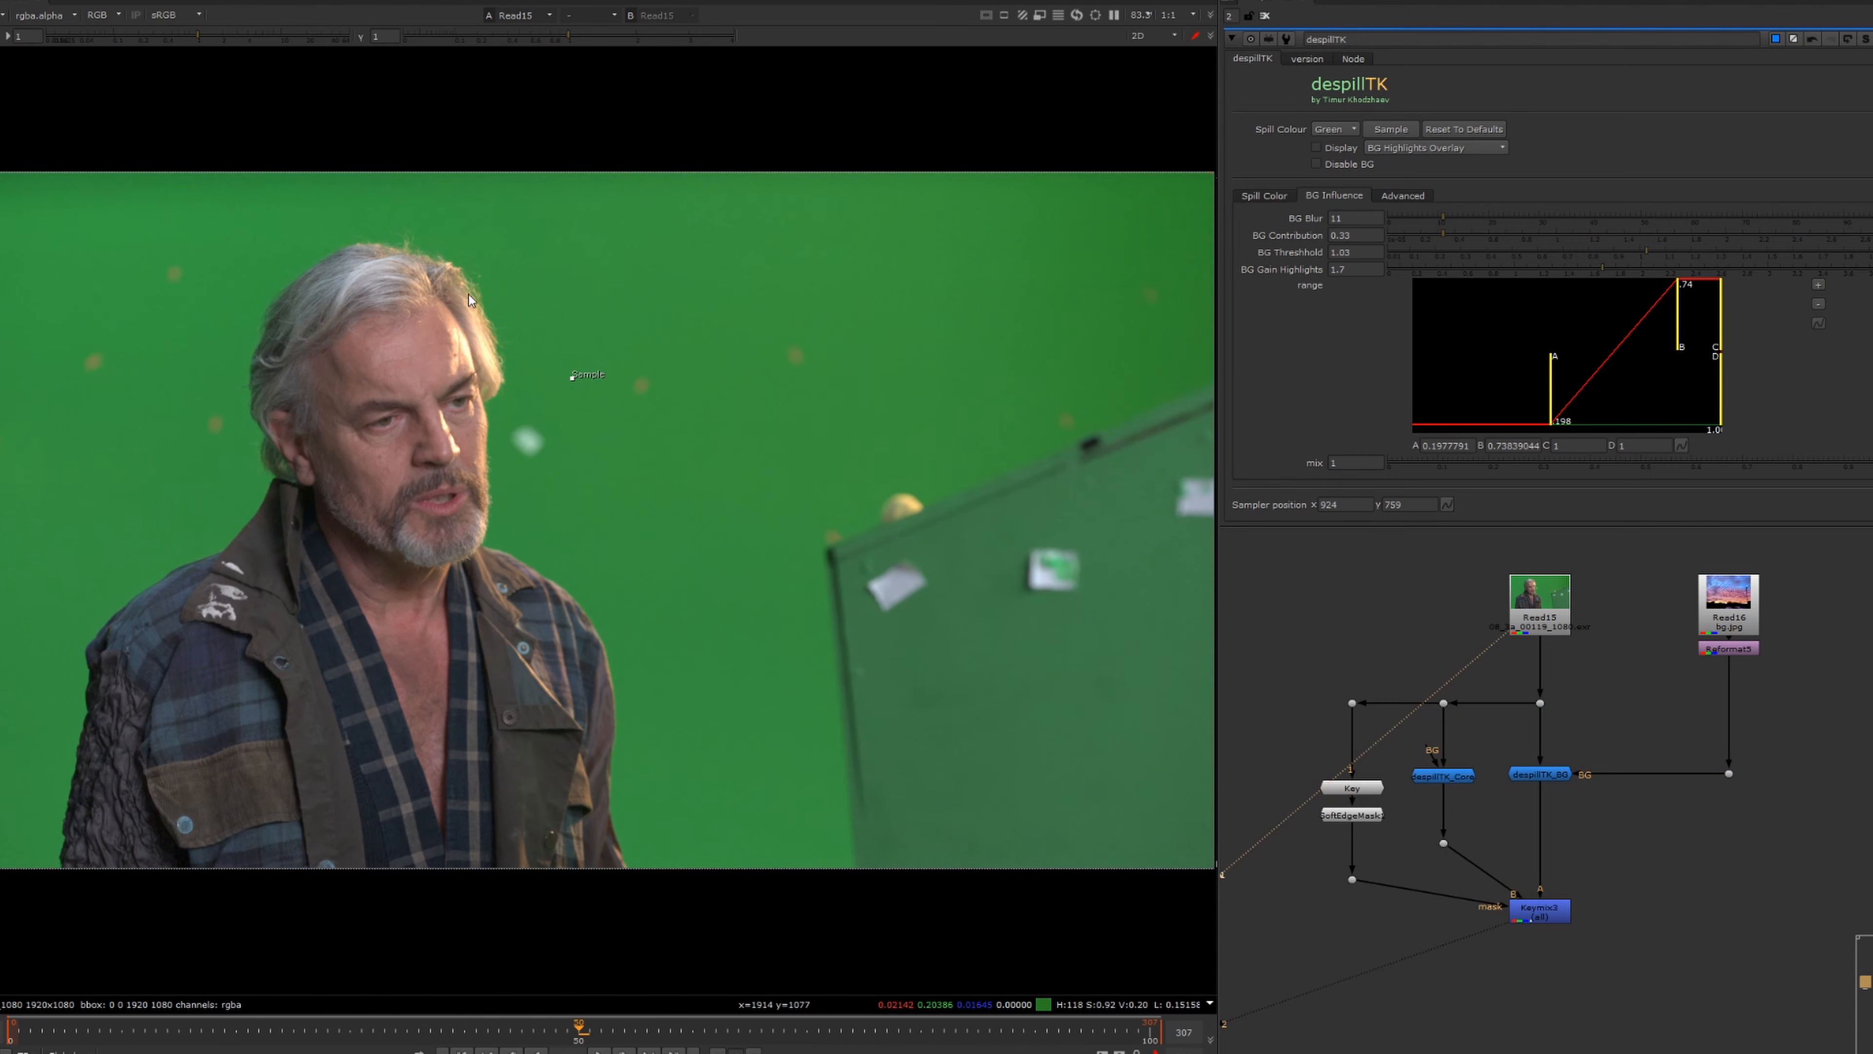
key("2")
key("1")
key("2")
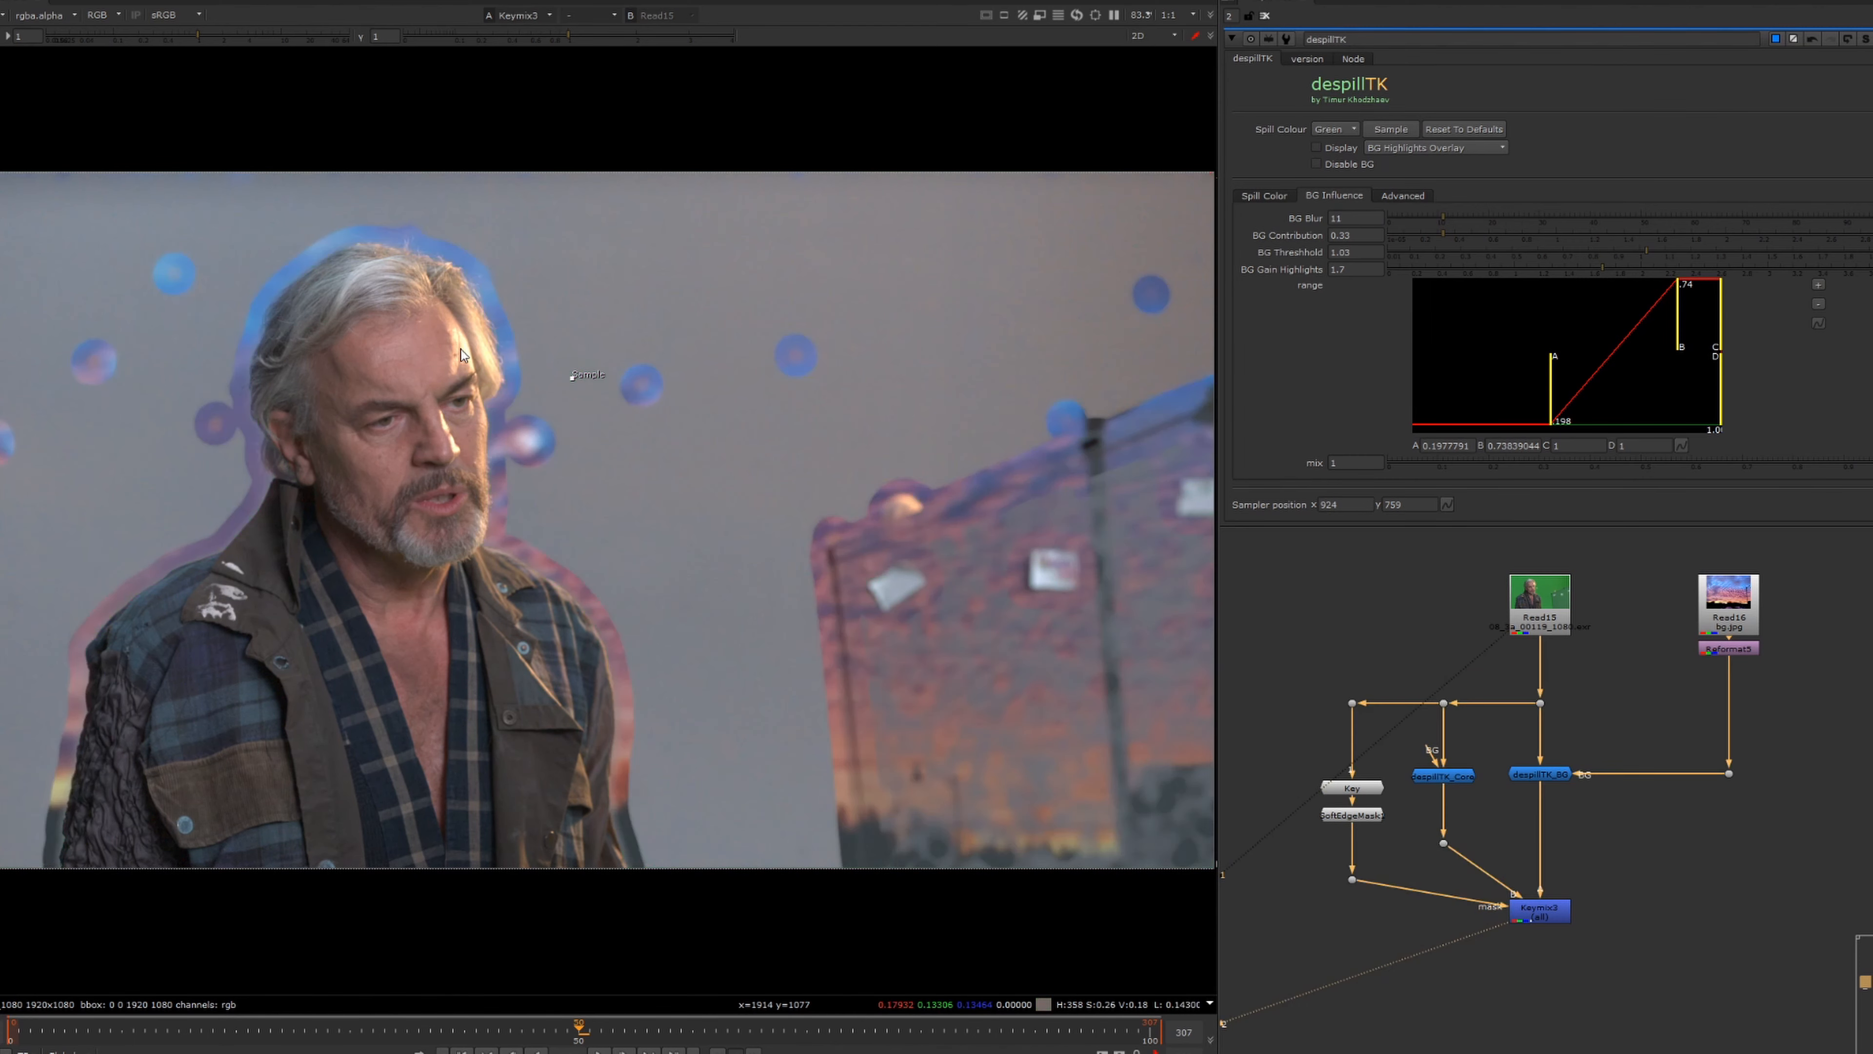
key("1")
key("2")
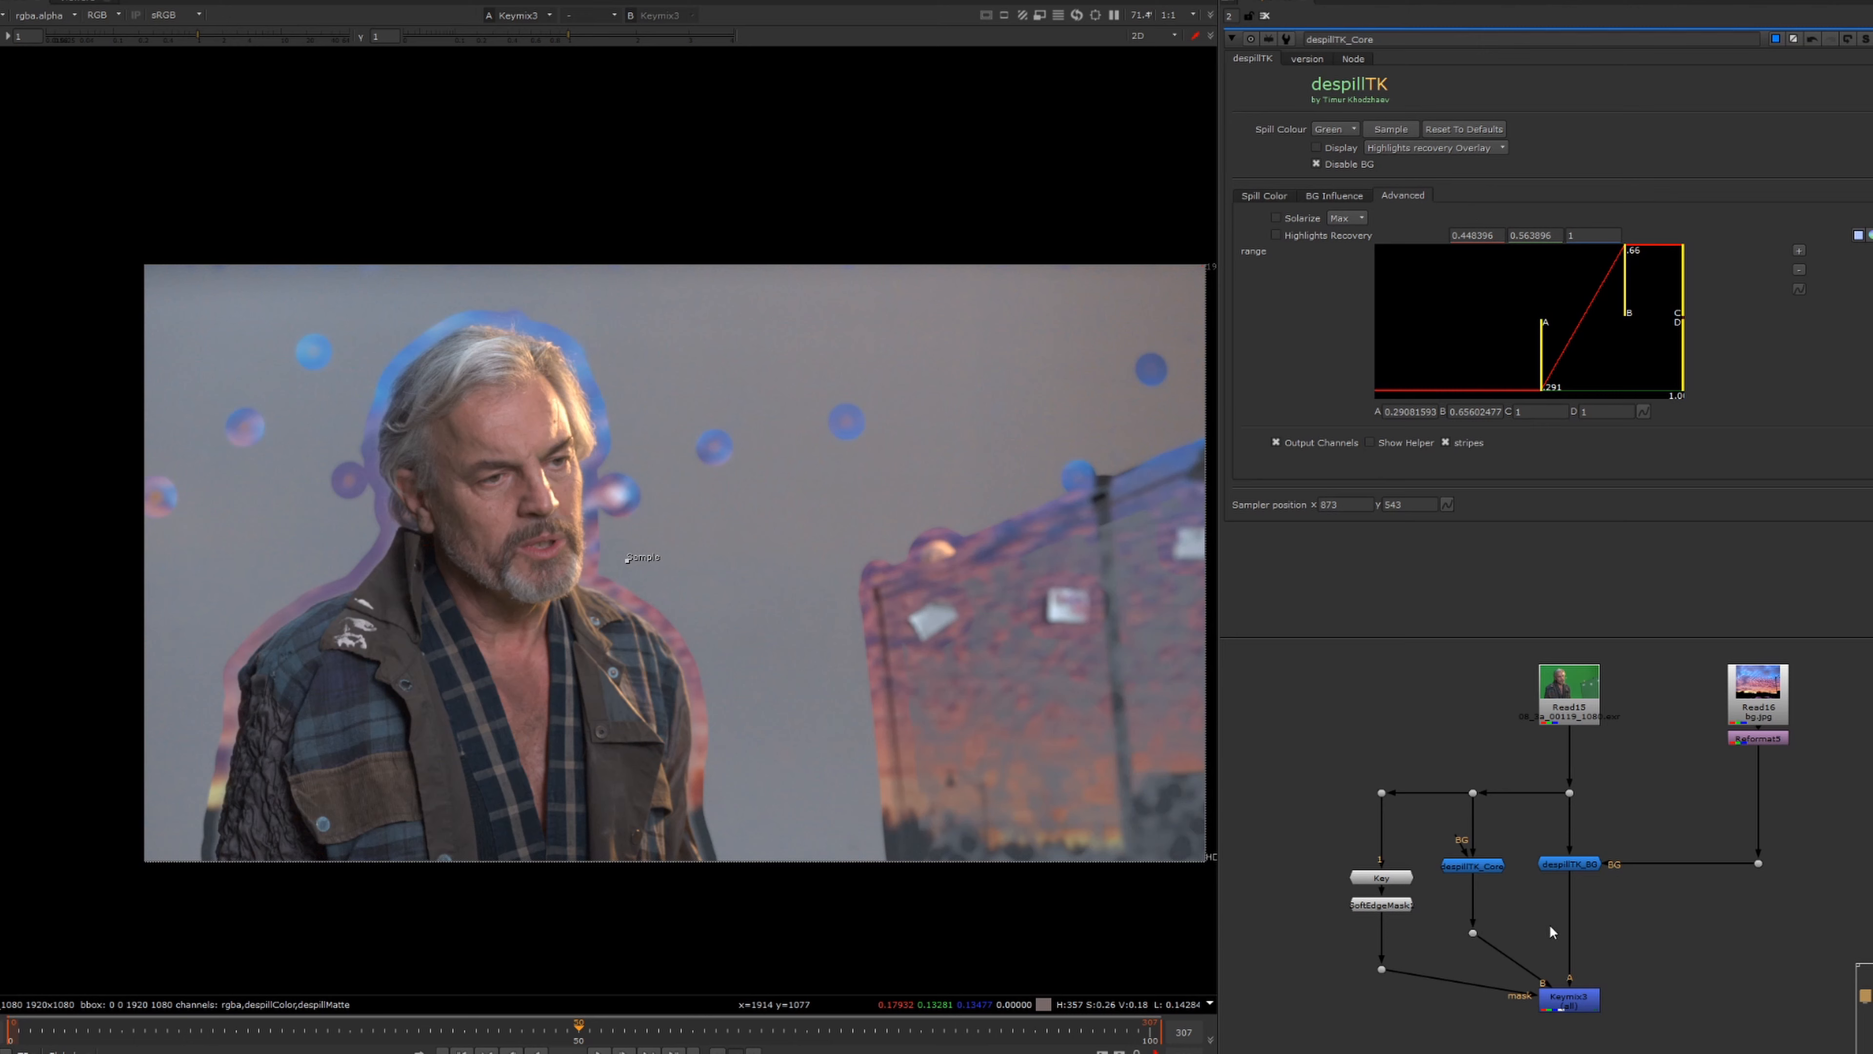
- View the despillTK_Core output, open the node's internal graph and view its Divide node
left_click(1482, 867)
key("1")
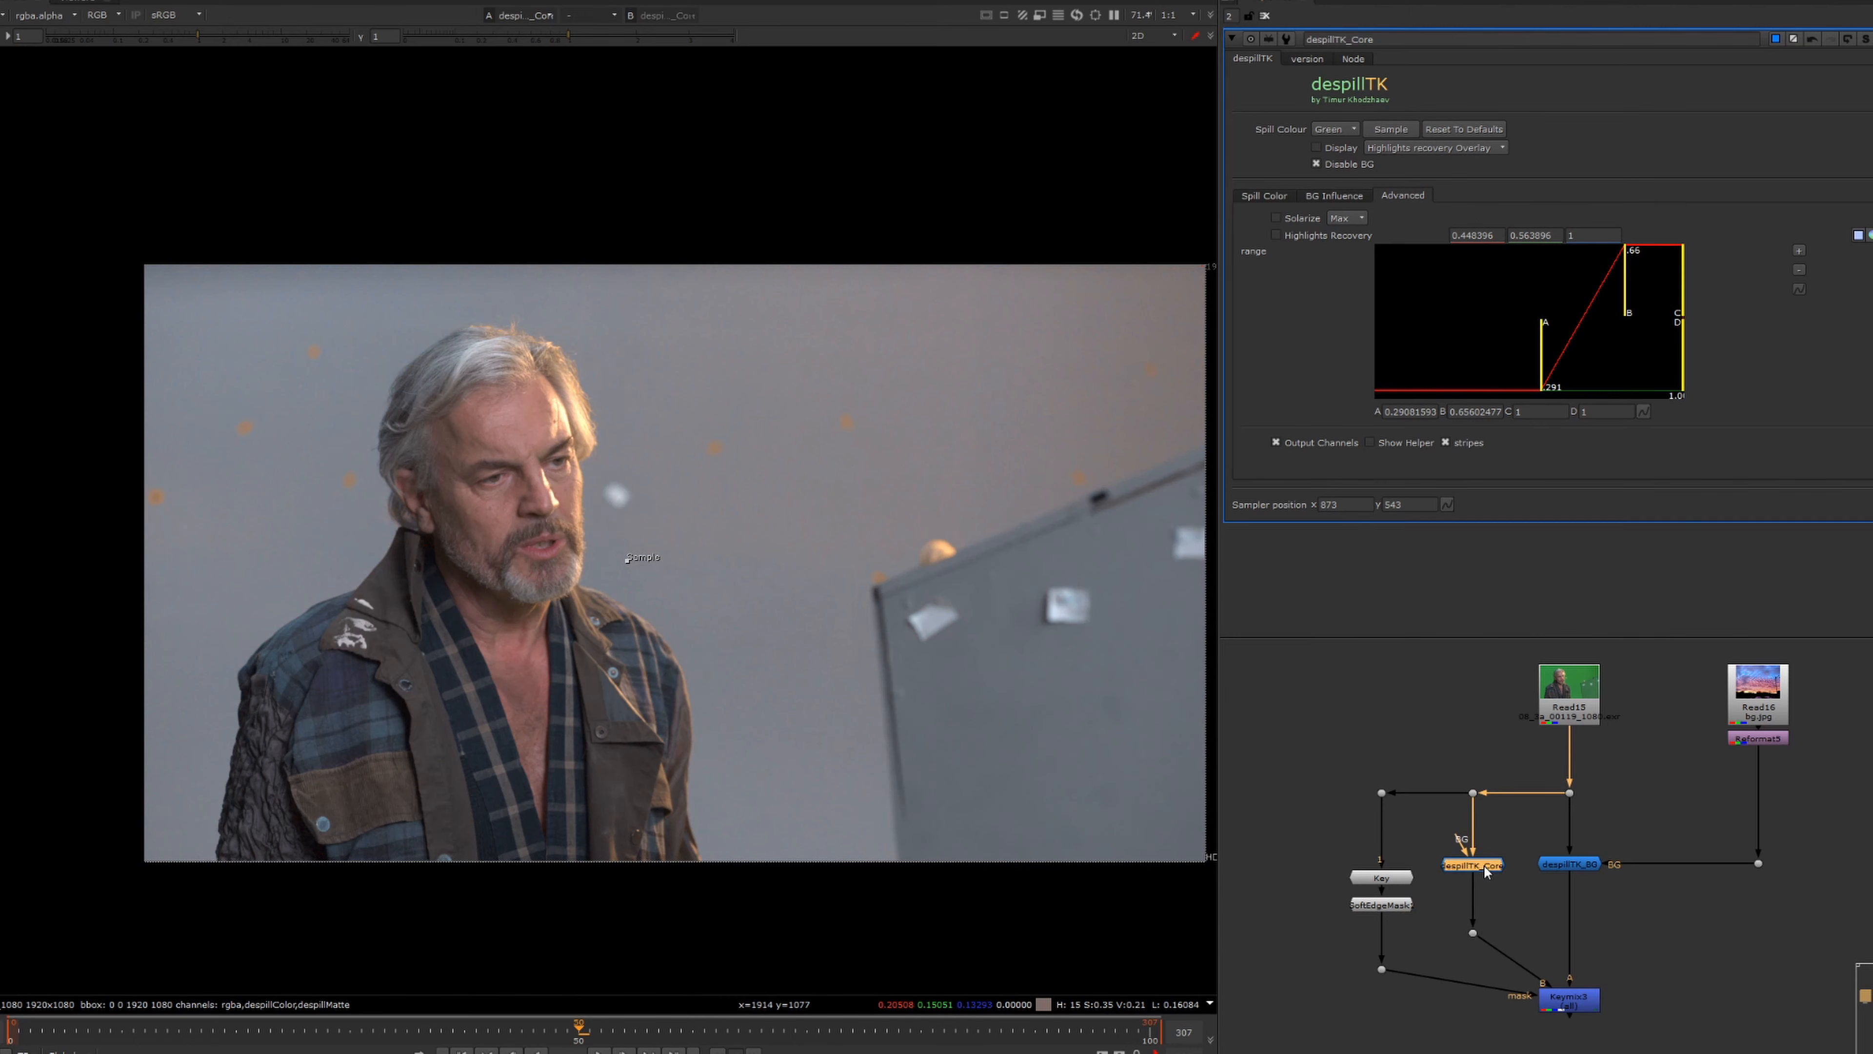
key("ctrl+Return")
left_click(1465, 780)
key("1")
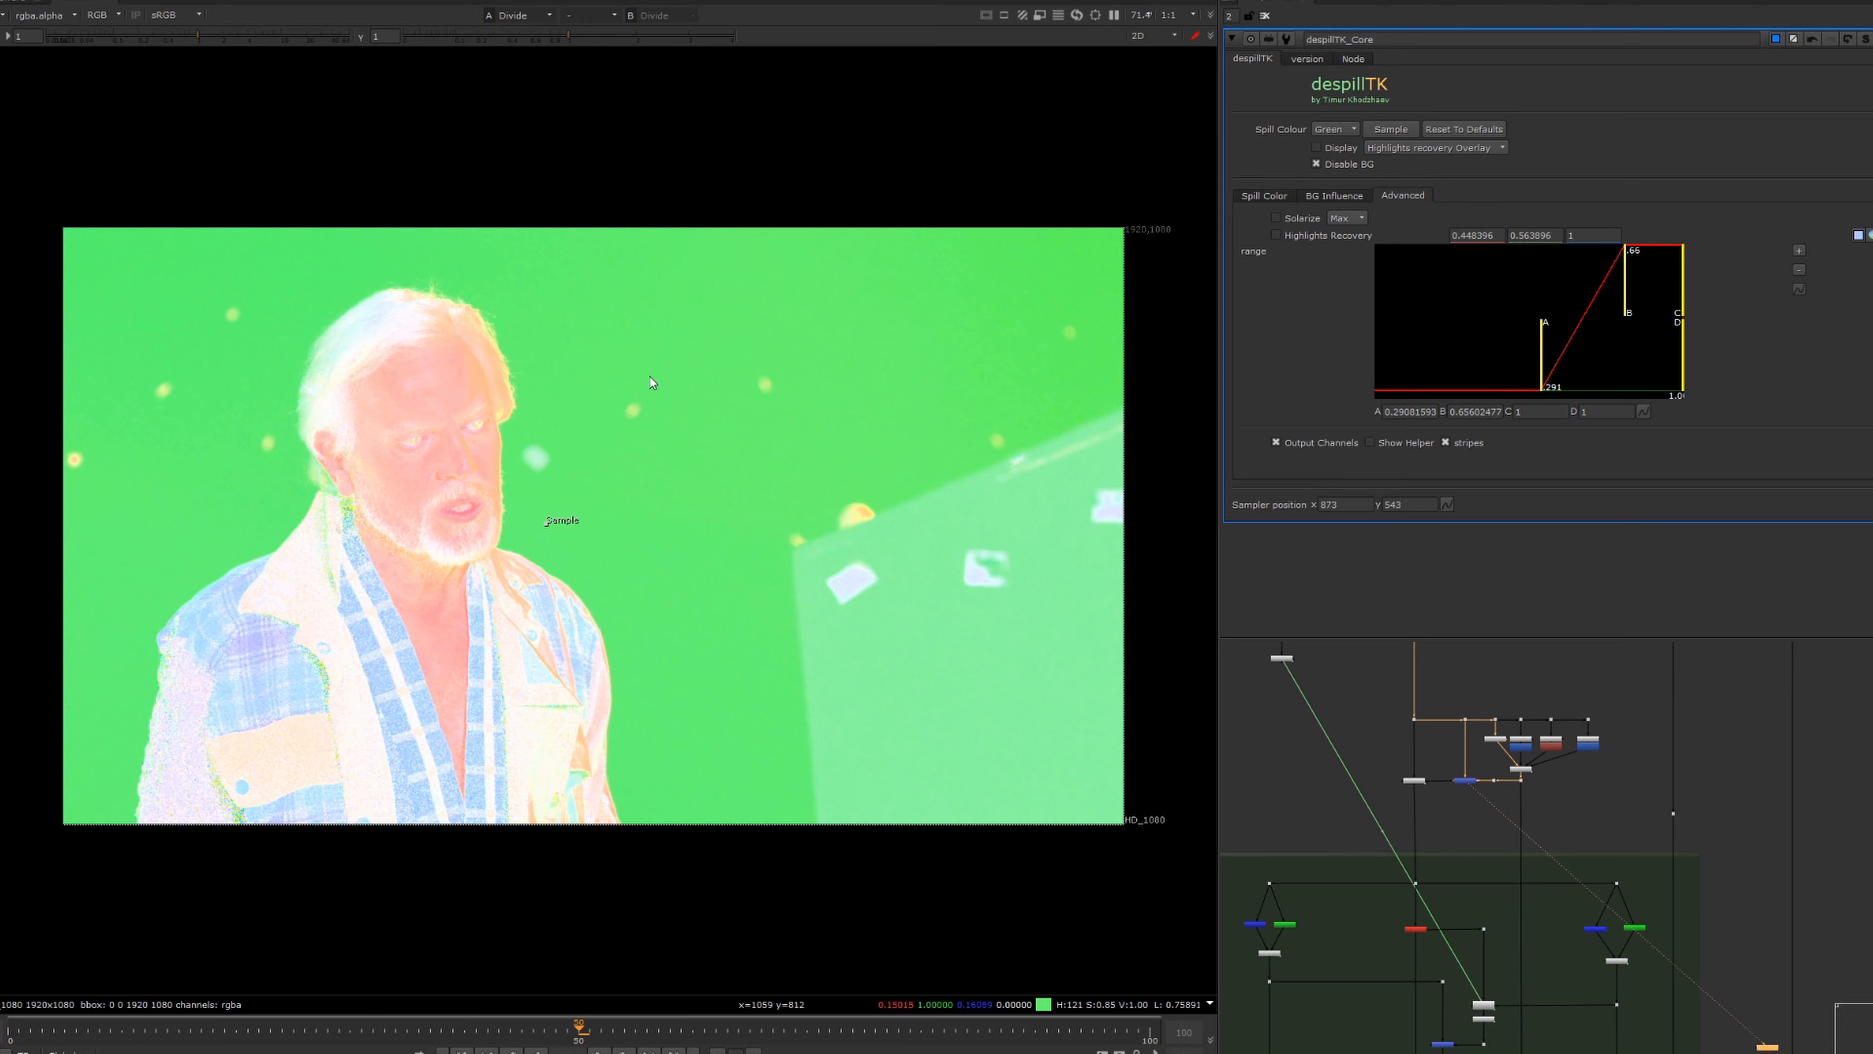
- Try the Solarize option on despillTK_Core and switch it off again
left_click(1276, 218)
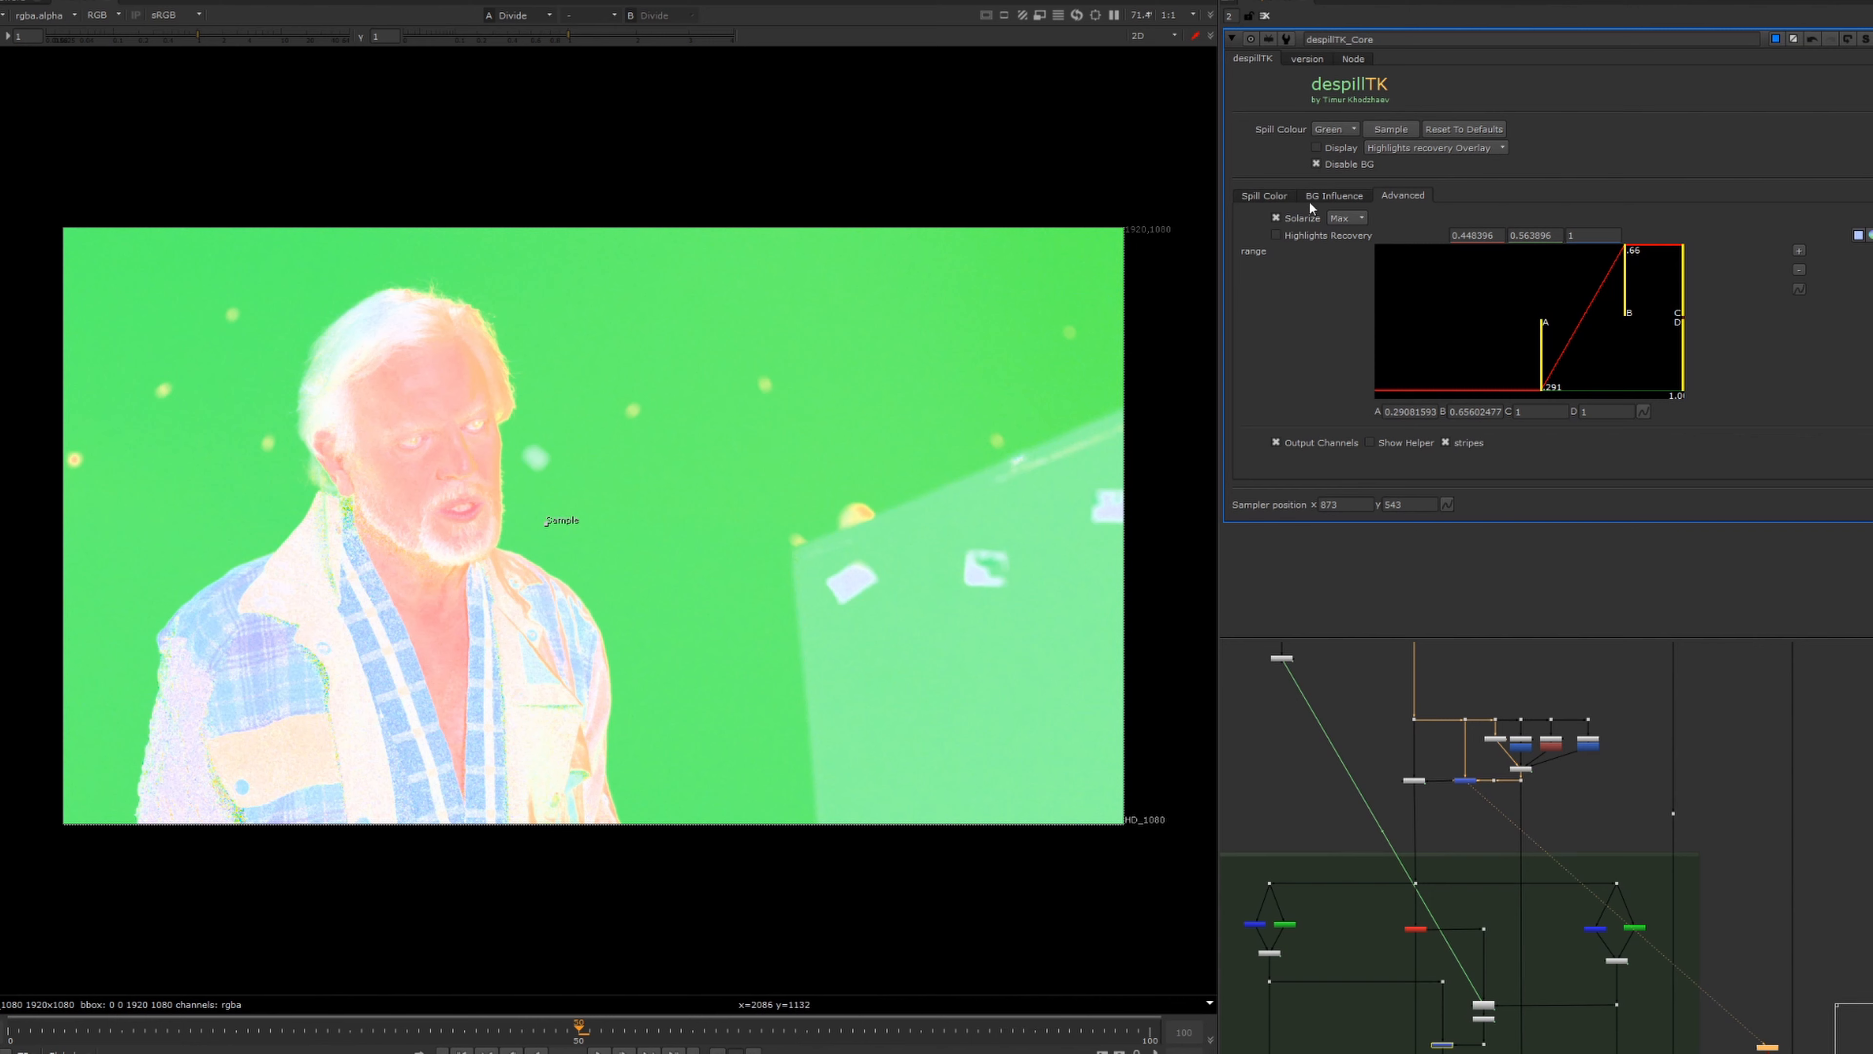
left_click(1282, 219)
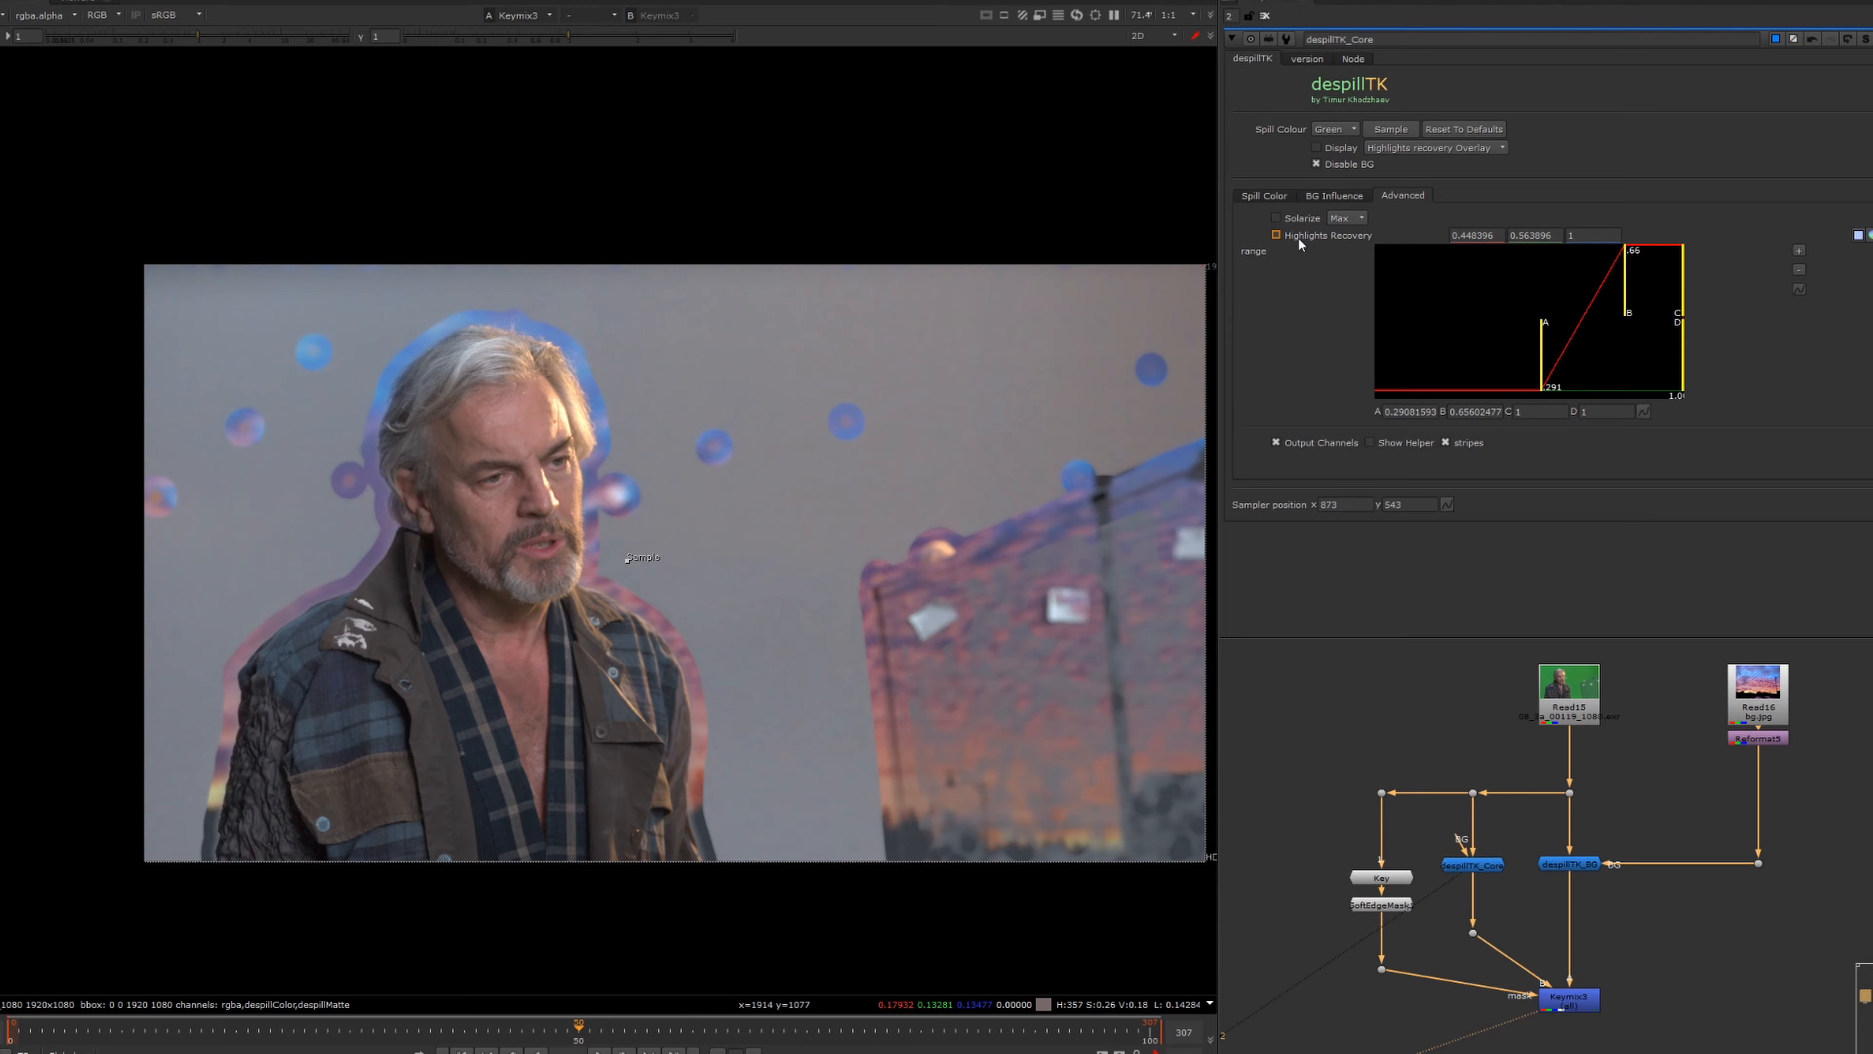
- Examine the highlights on the man's face in the Keymix result with the viewer gain lowered to 0.23
scroll(464, 453, "up", 3)
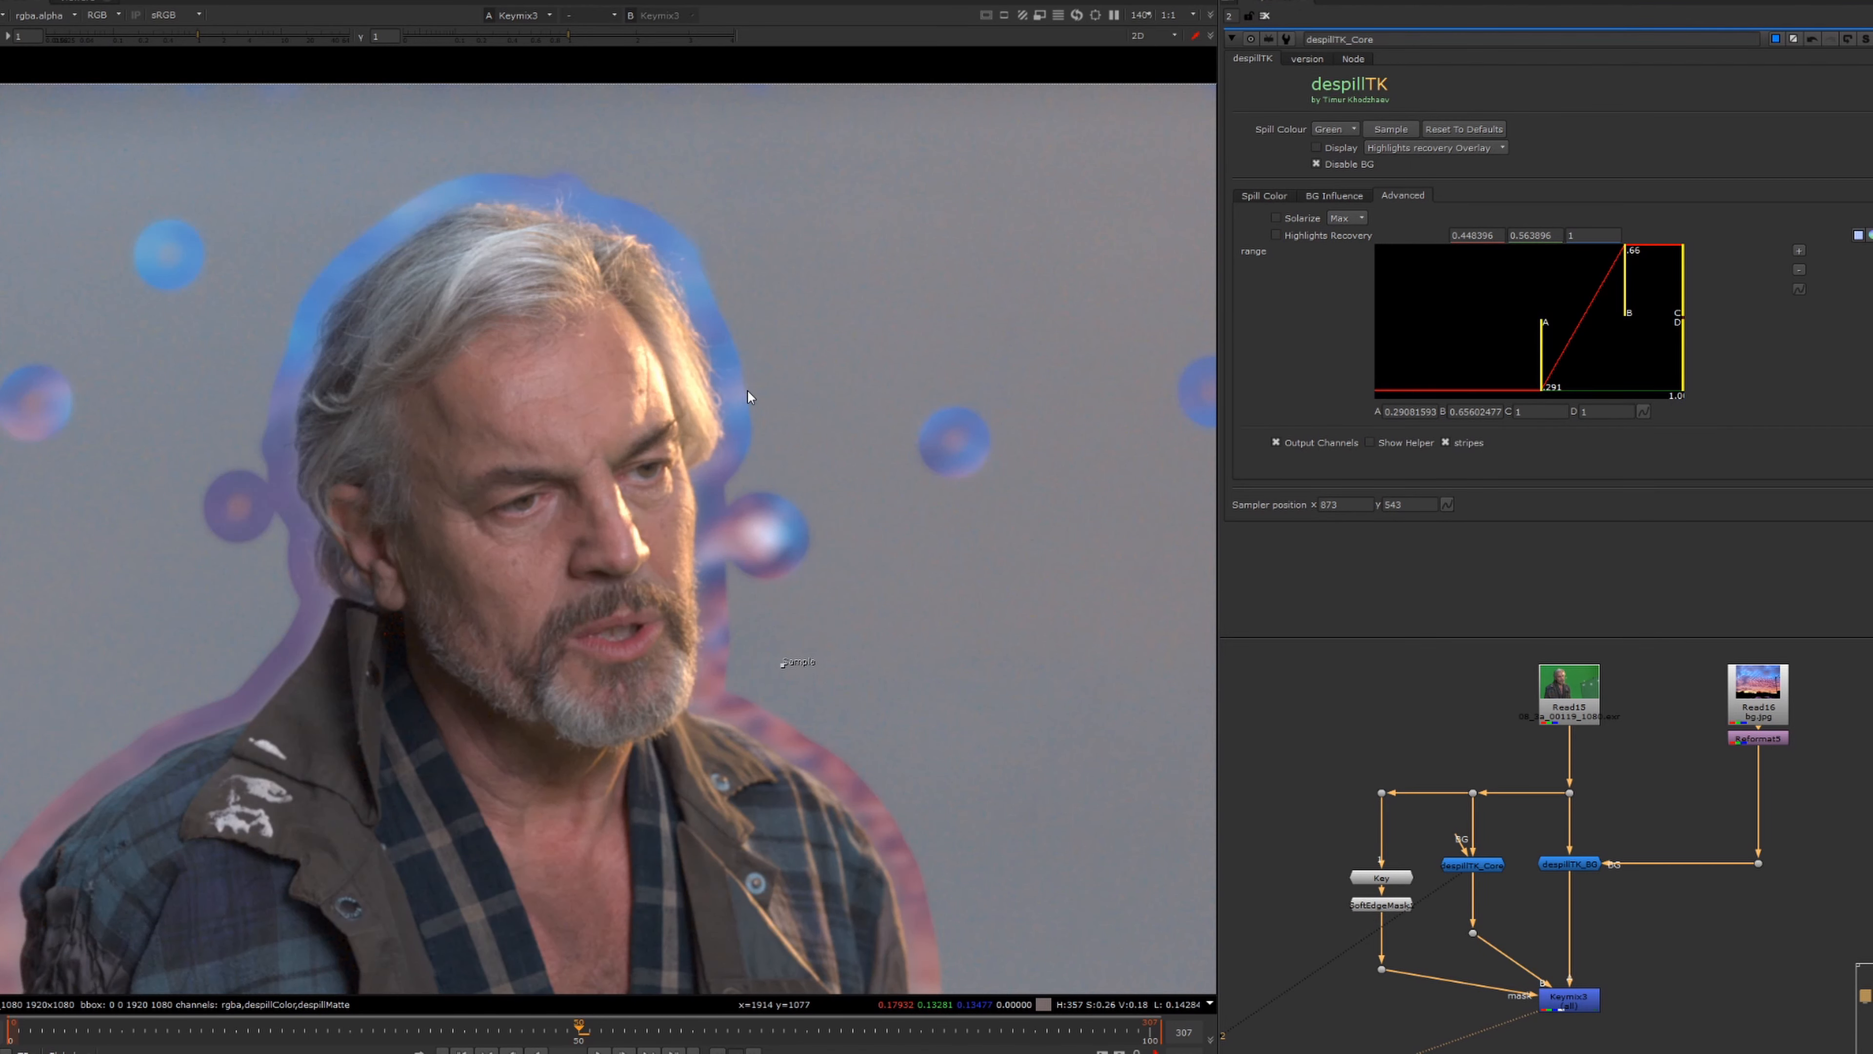
left_click_drag(197, 37, 144, 35)
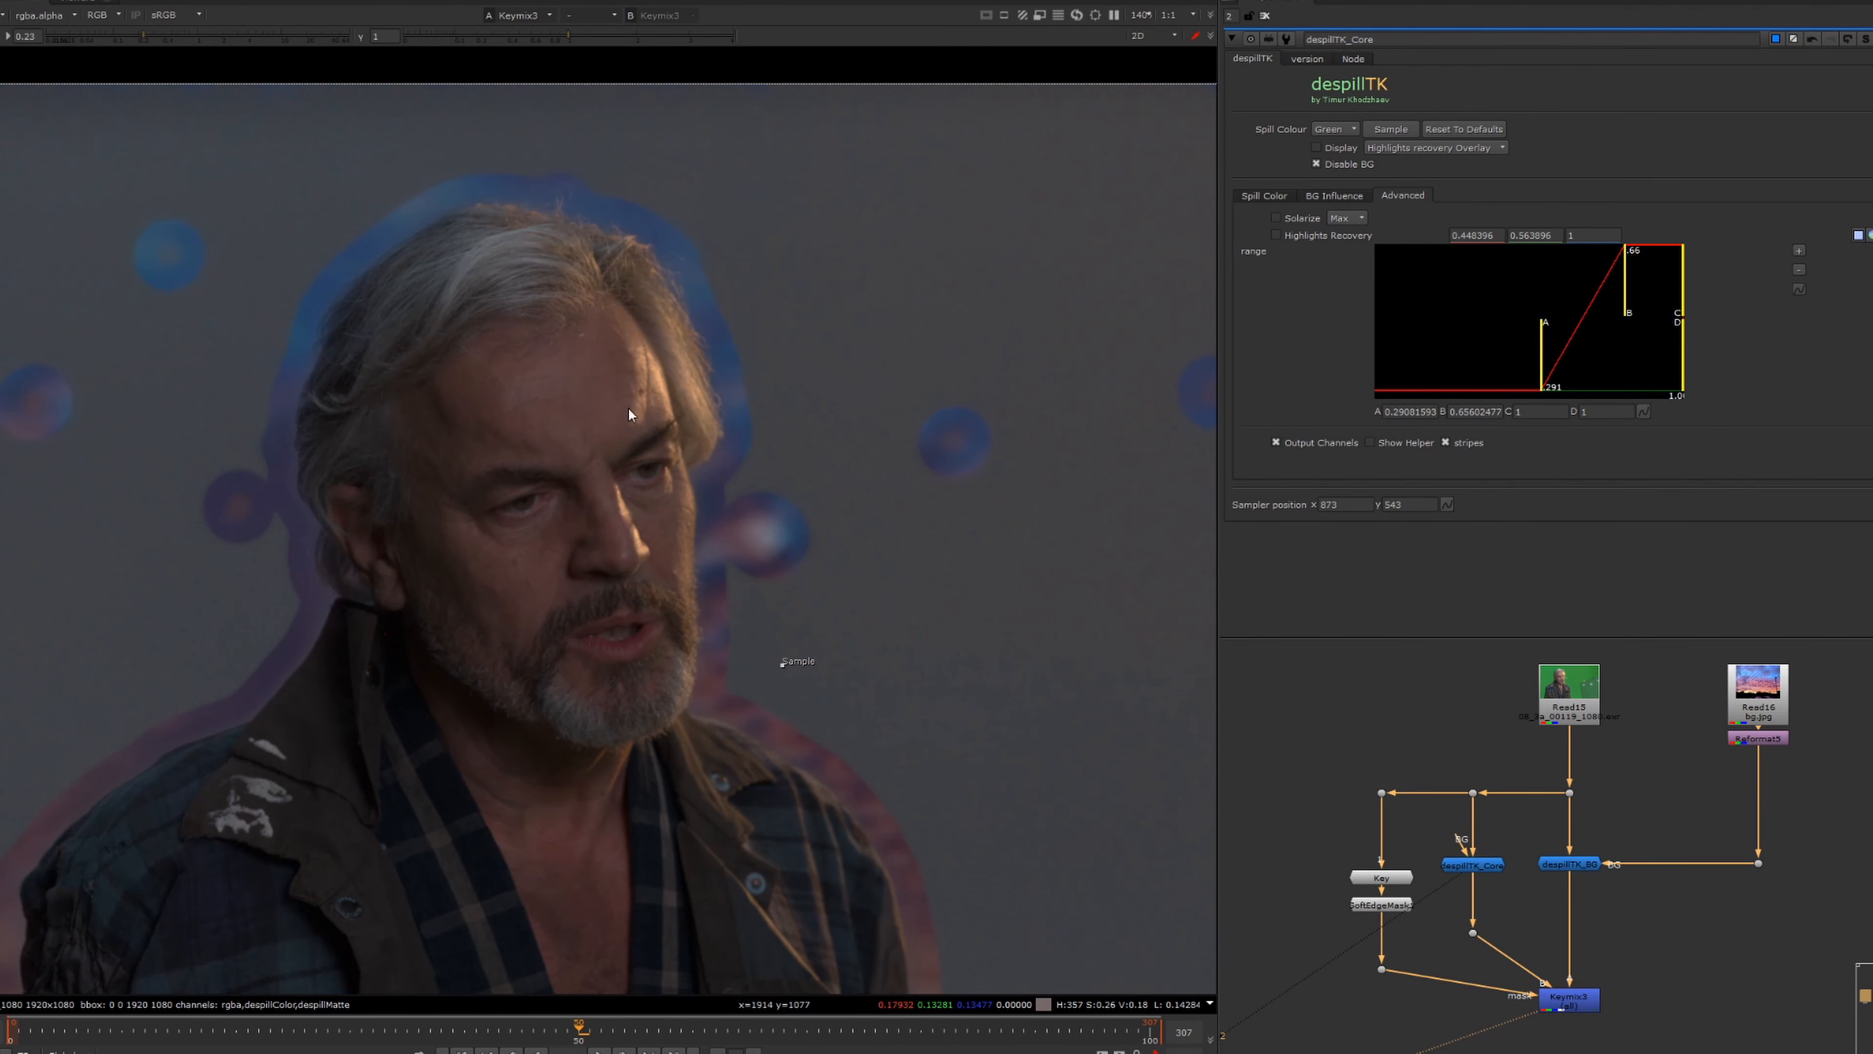